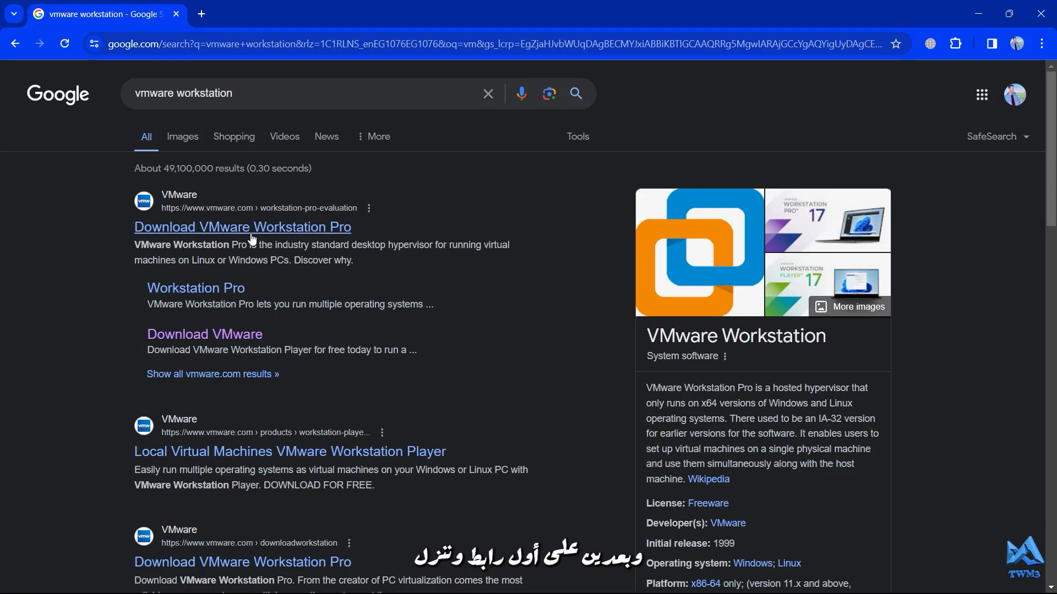
Open the VMware Workstation Pro download page and start downloading Workstation 17 Pro for Windows
left_click(246, 233)
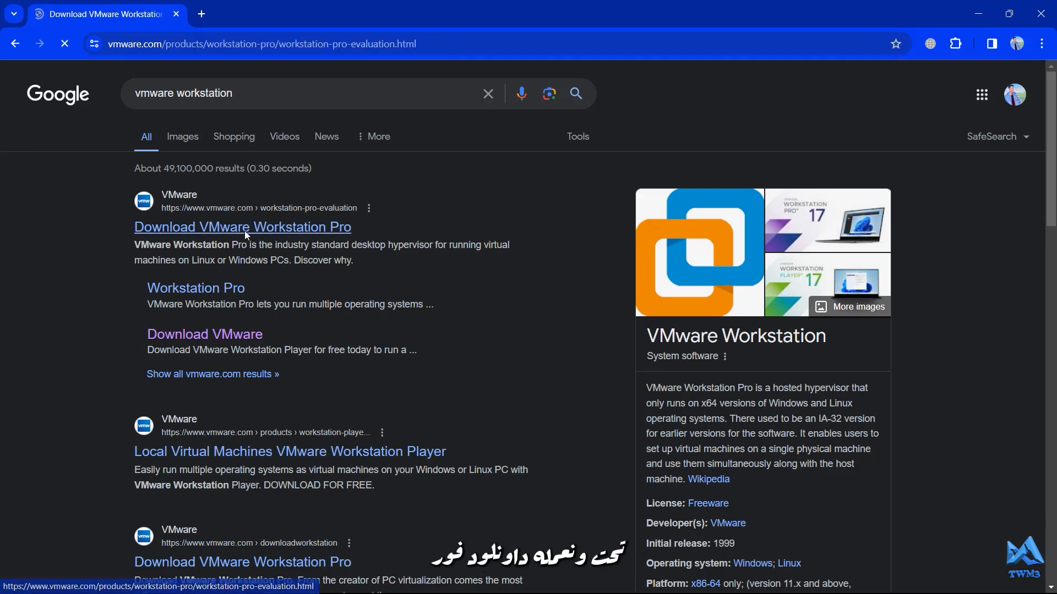
scroll(327, 324, "down", 10)
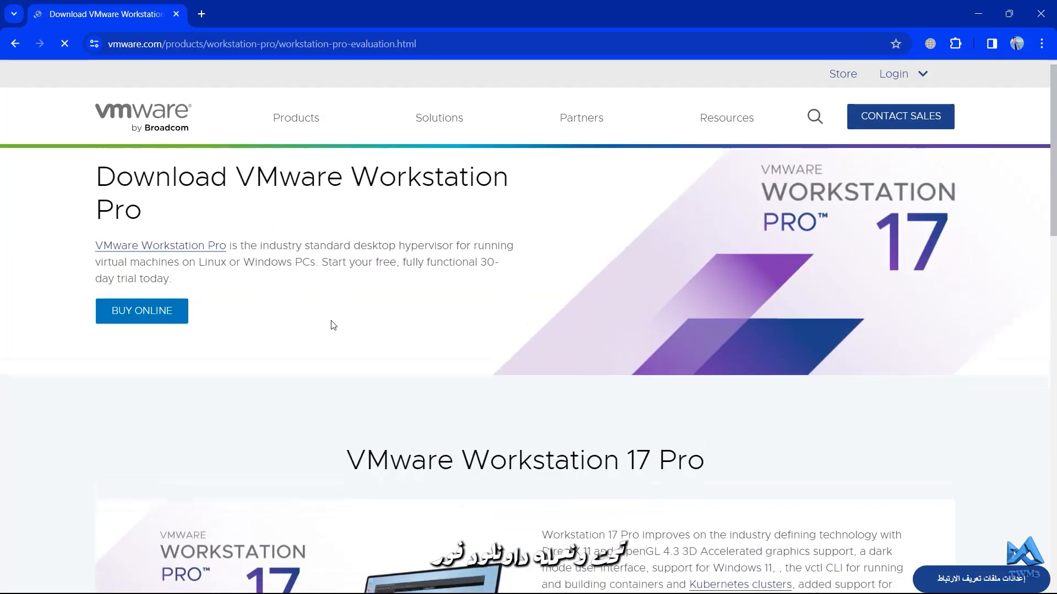
scroll(331, 323, "down", 3)
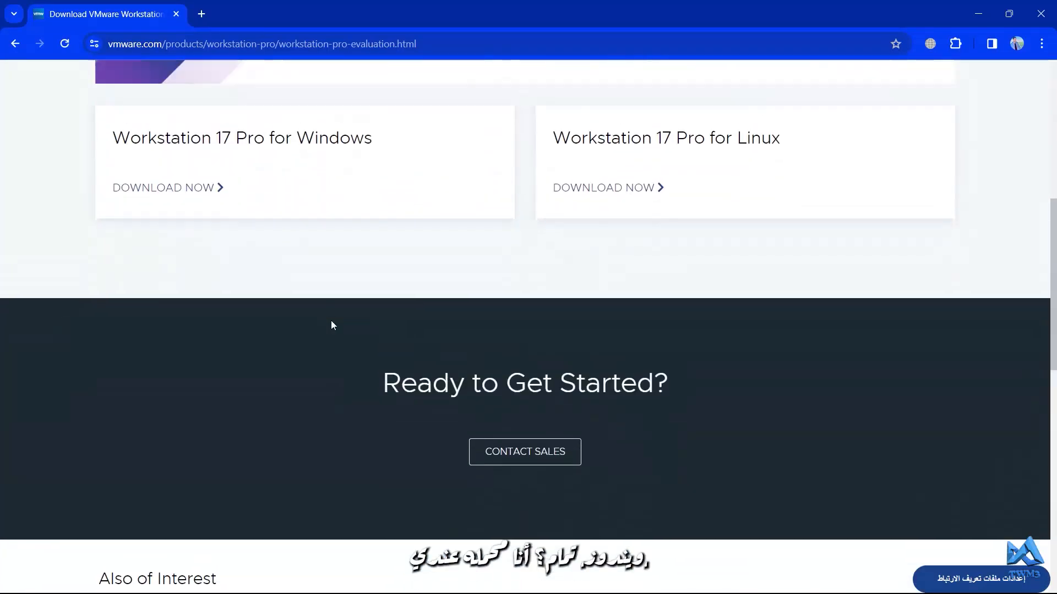
scroll(332, 323, "up", 3)
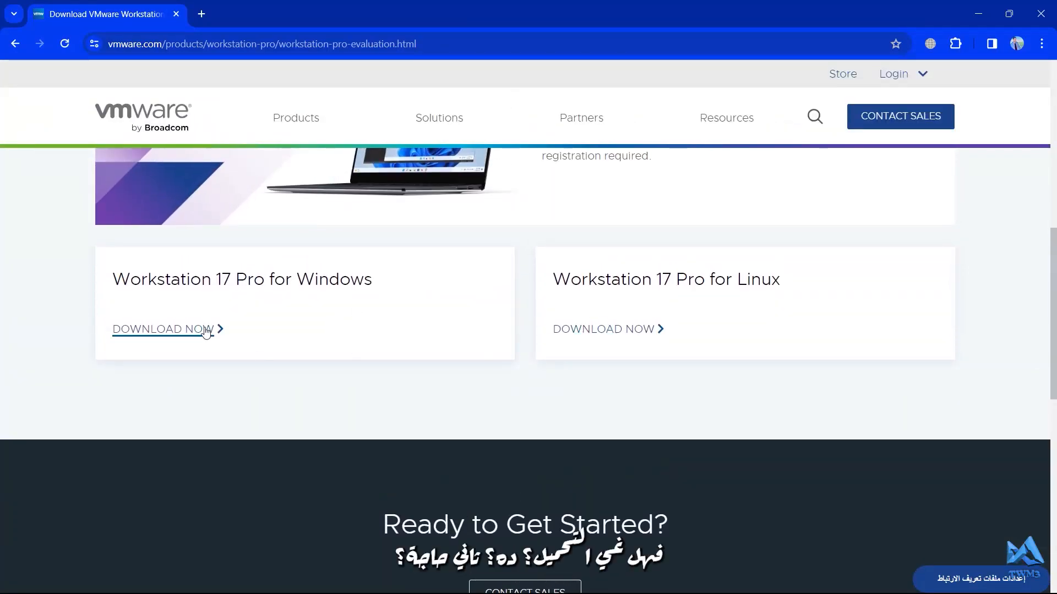
left_click(164, 330)
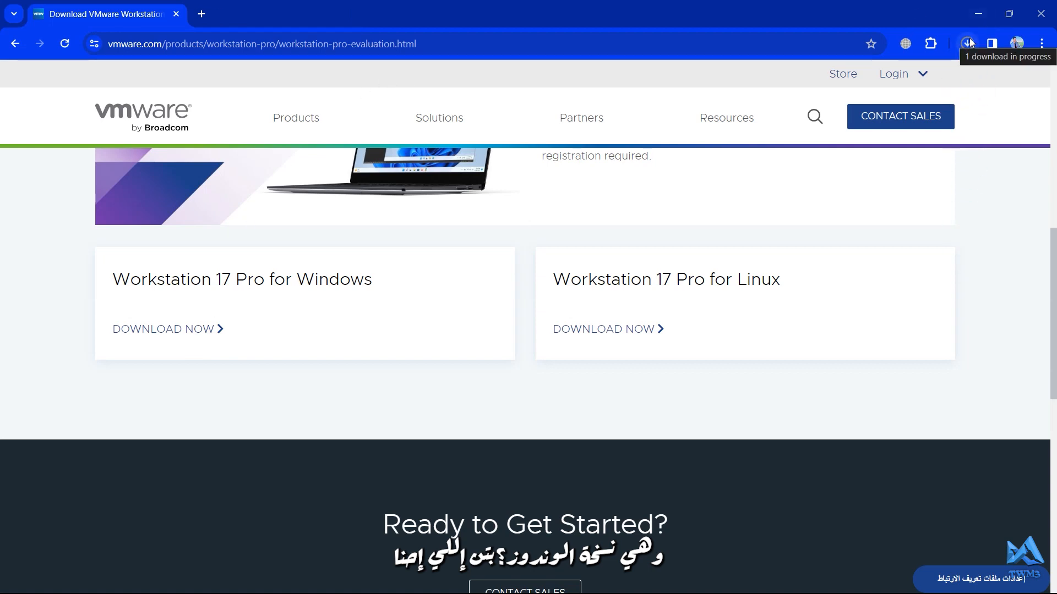
Pause the VMware Workstation installer download from the downloads list
left_click(967, 43)
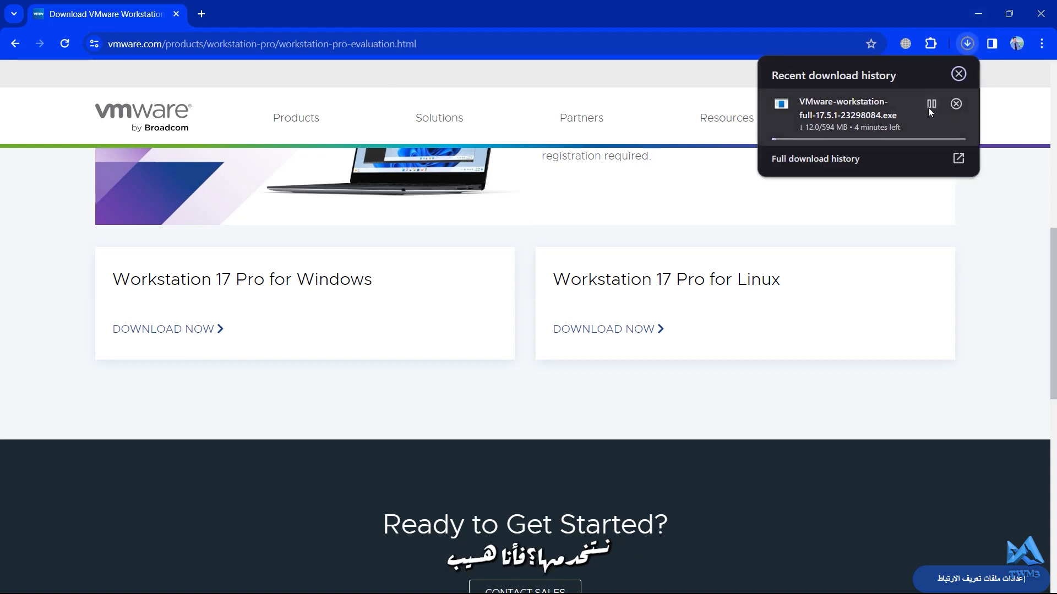
left_click(932, 103)
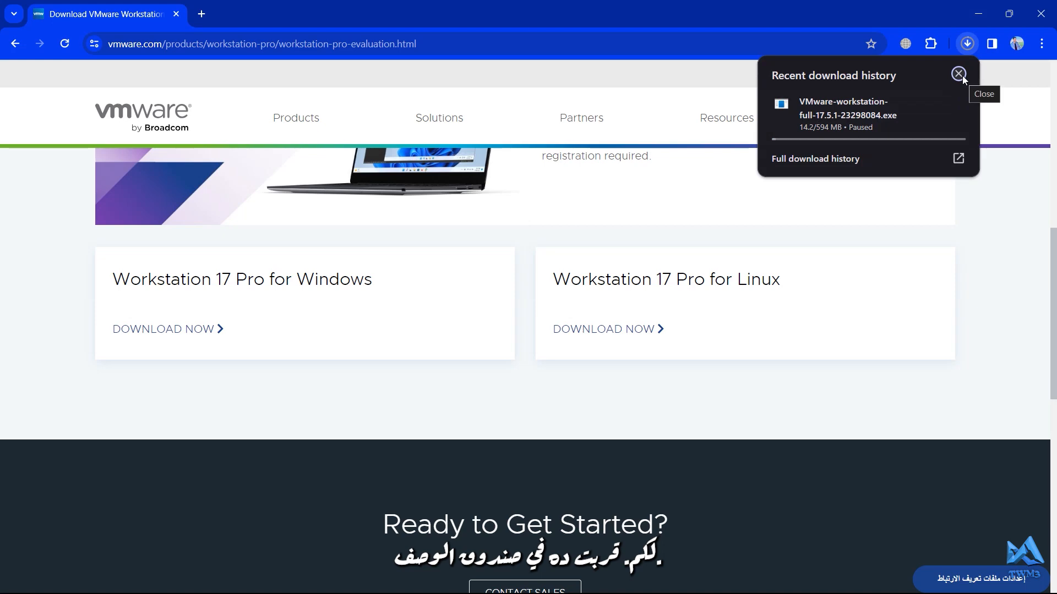
left_click(959, 74)
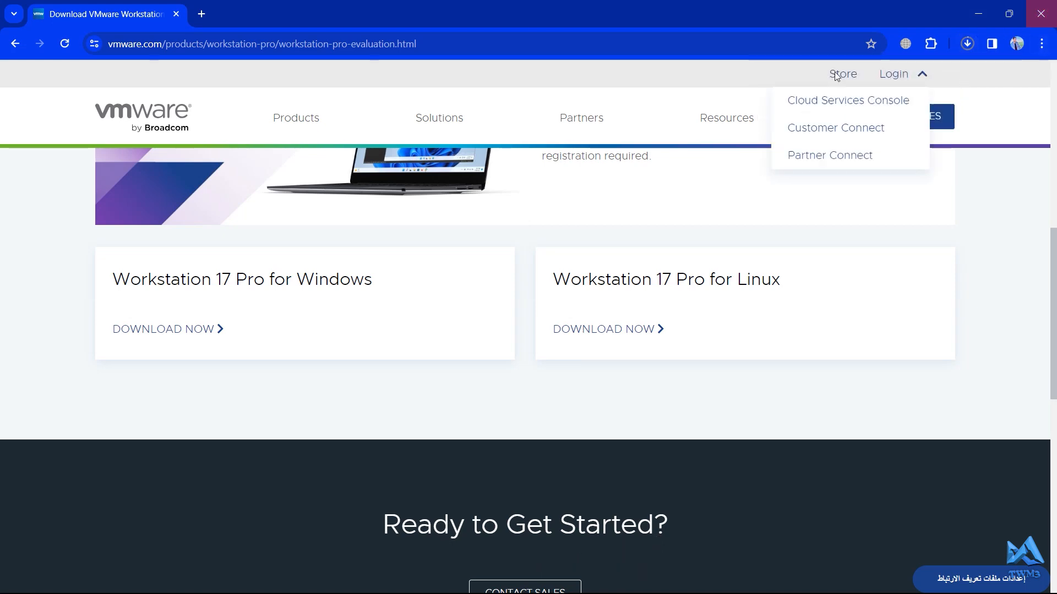
In a new tab, open the pasted Windows 10 ISO download address, closing the VMware page
left_click(201, 14)
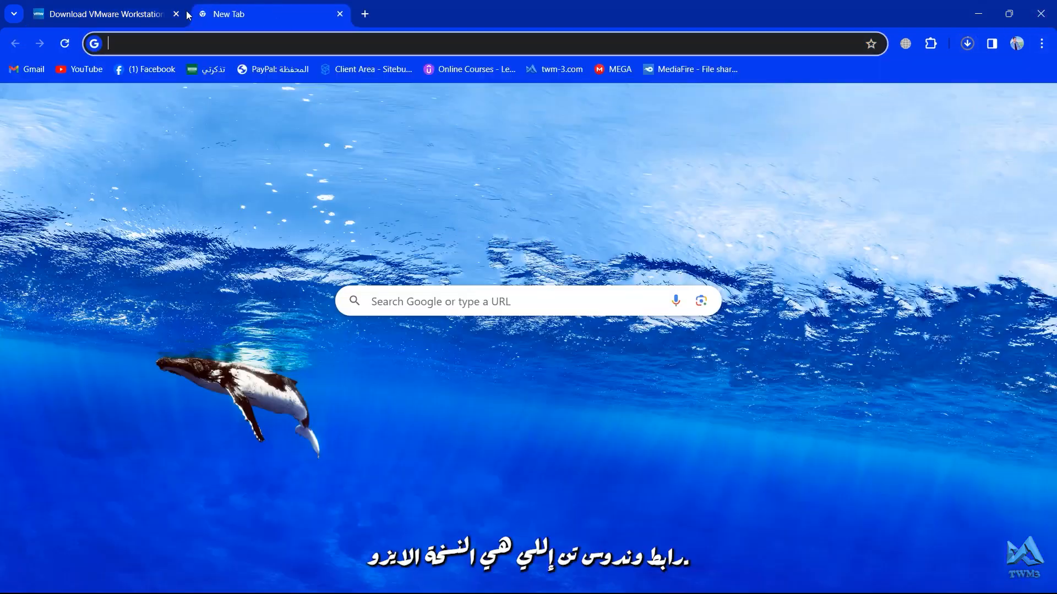
left_click(176, 13)
type("https://www.microsoft.com/en-us/software-download/windows10ISO")
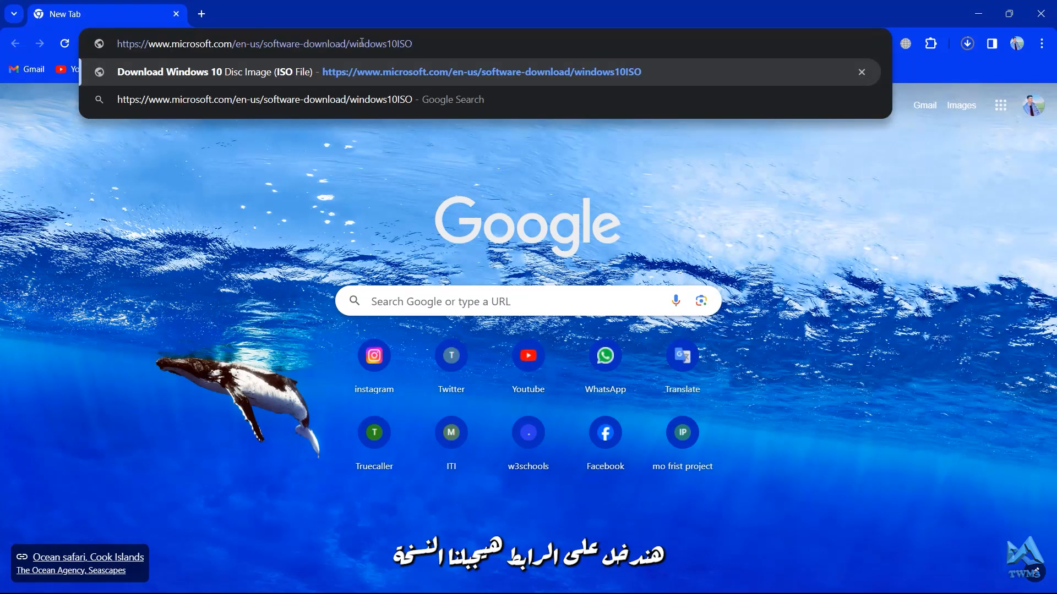
key("Return")
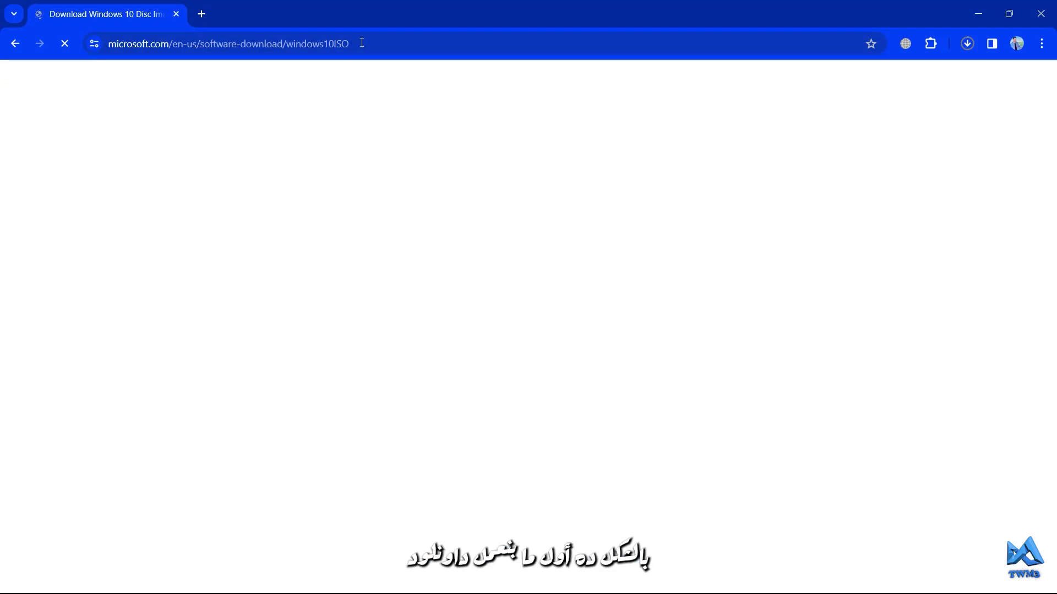
Download the Windows 10 media creation tool from the Create Windows 10 installation media section
scroll(402, 252, "down", 5)
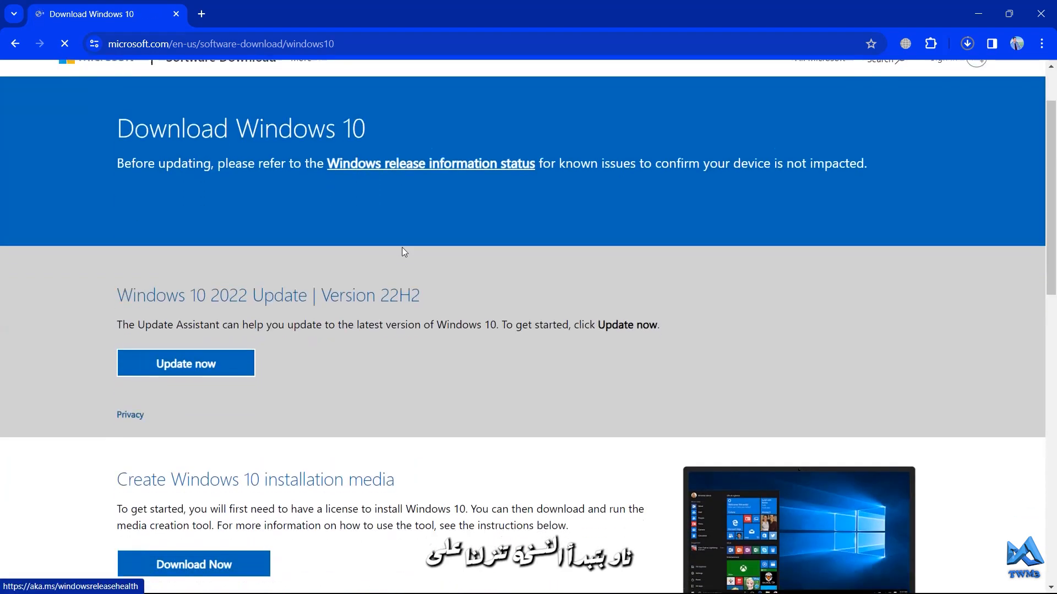
scroll(402, 247, "down", 2)
scroll(403, 248, "up", 1)
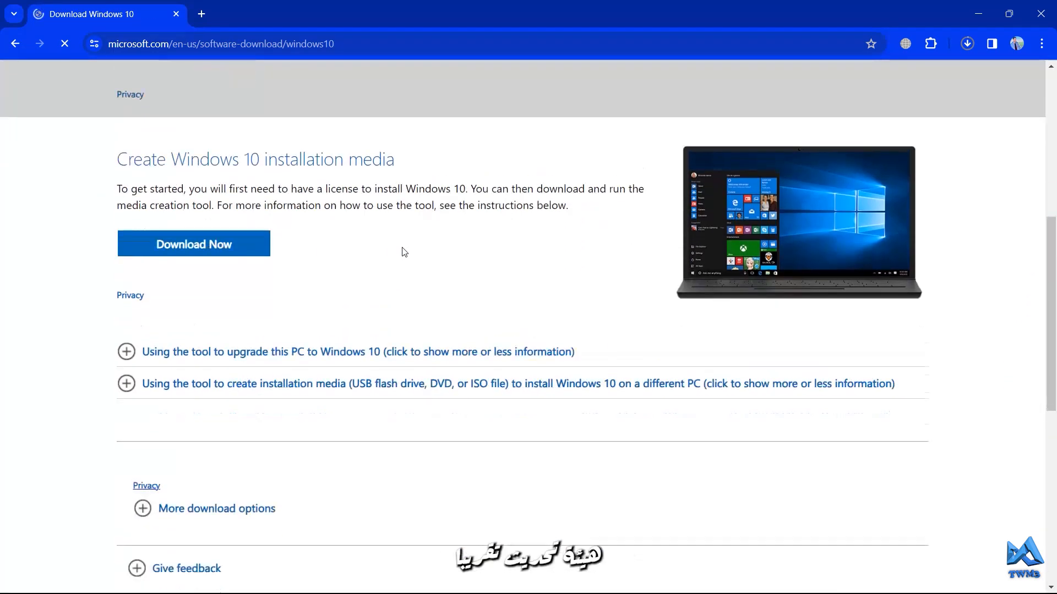
scroll(403, 248, "down", 2)
scroll(403, 248, "up", 3)
scroll(403, 252, "down", 1)
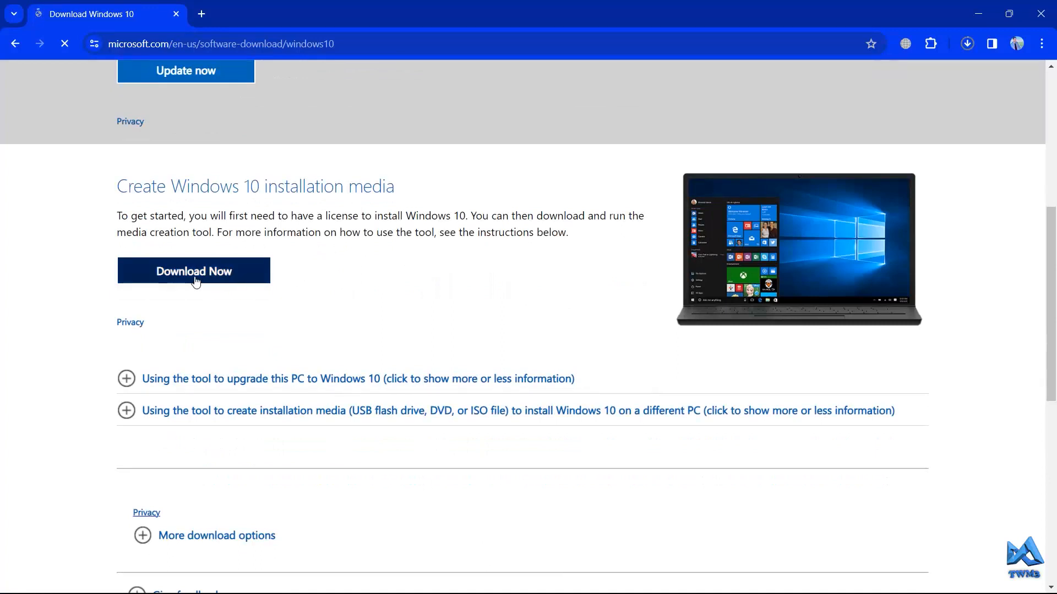
left_click(221, 281)
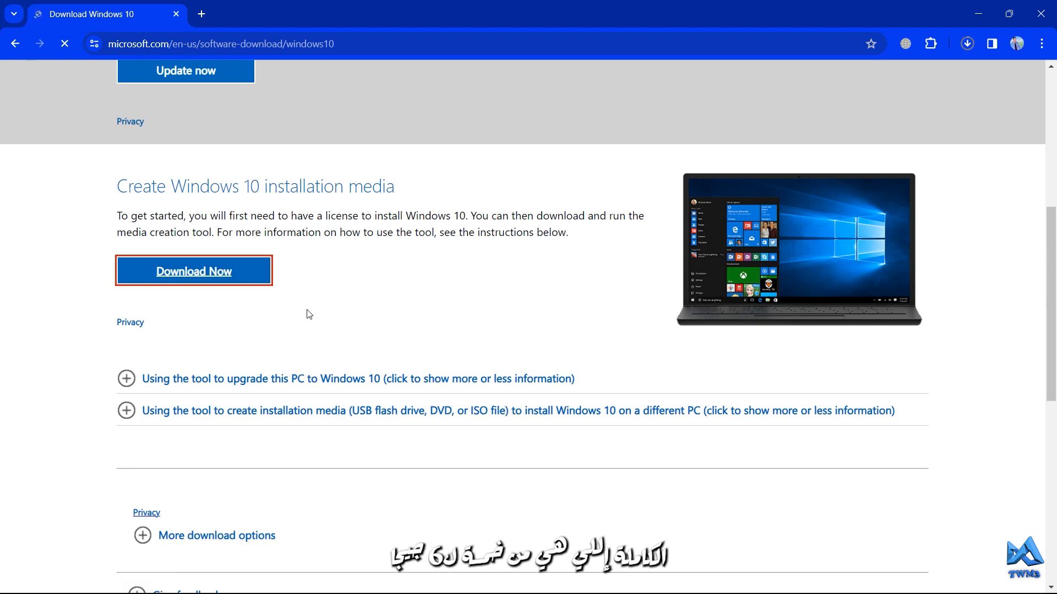
Cancel the paused VMware Workstation installer download in the downloads list
left_click(966, 45)
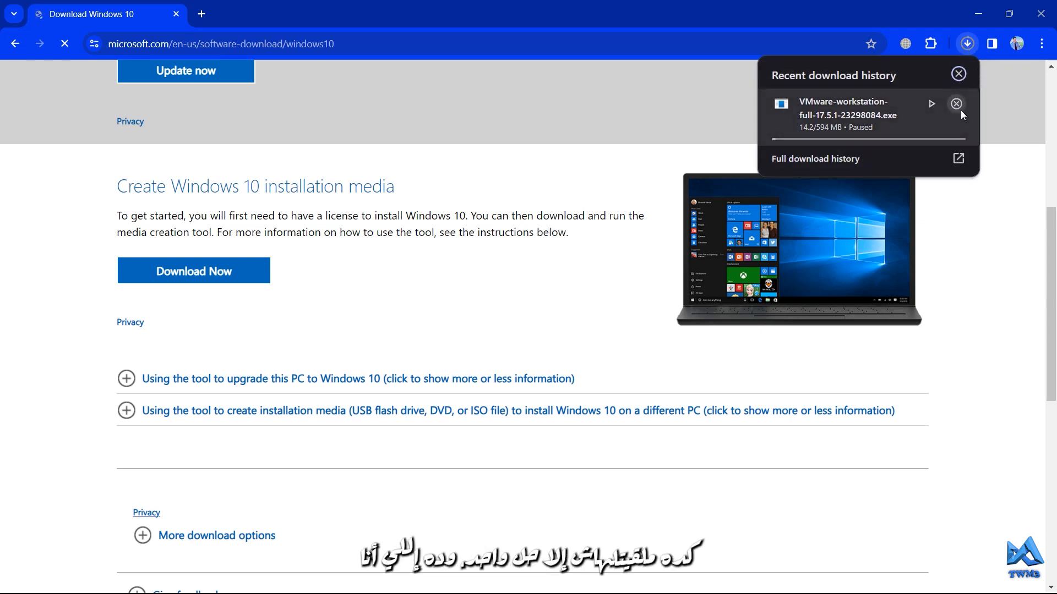
left_click(957, 104)
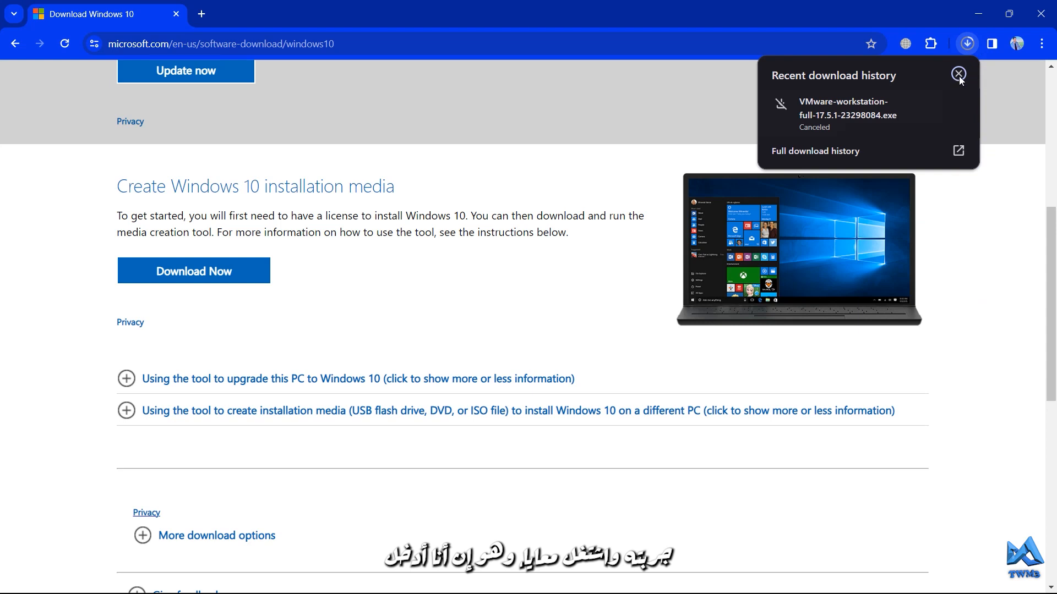
left_click(973, 44)
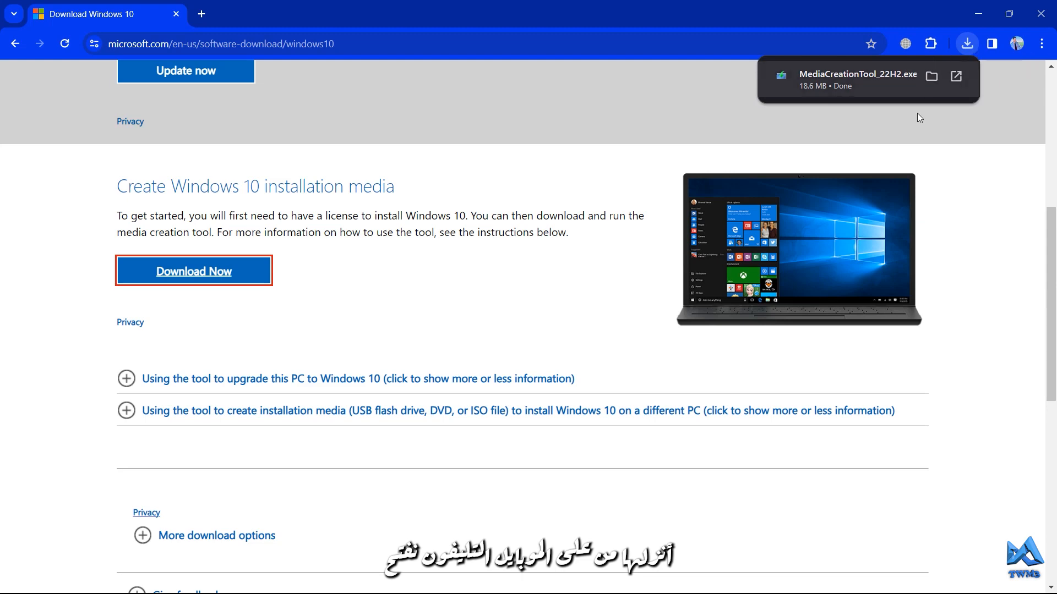
Review the update and installation media options on the Windows 10 download page
left_click(952, 291)
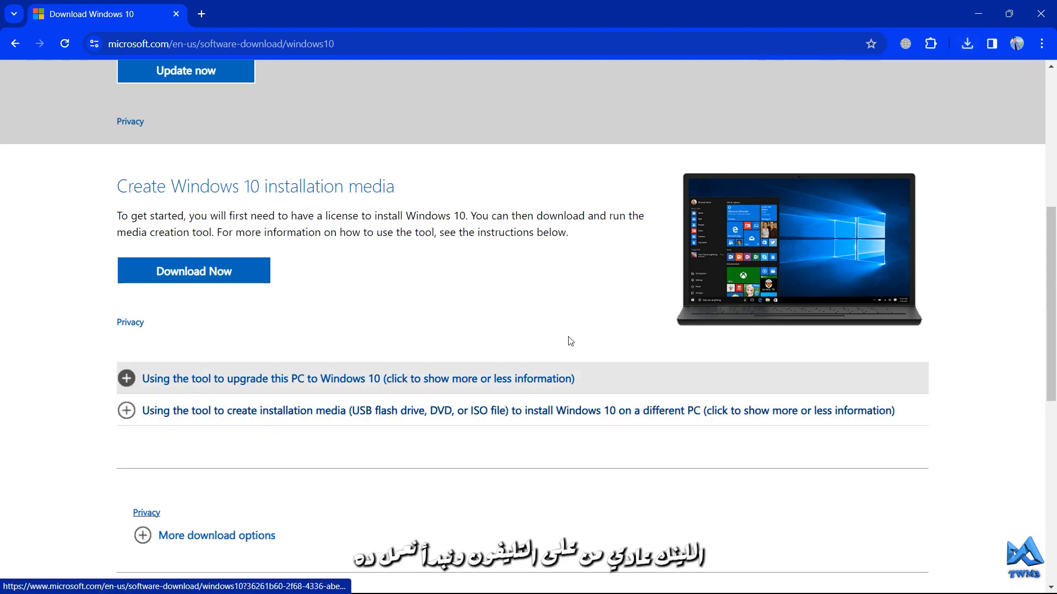
scroll(537, 285, "down", 2)
scroll(538, 287, "down", 2)
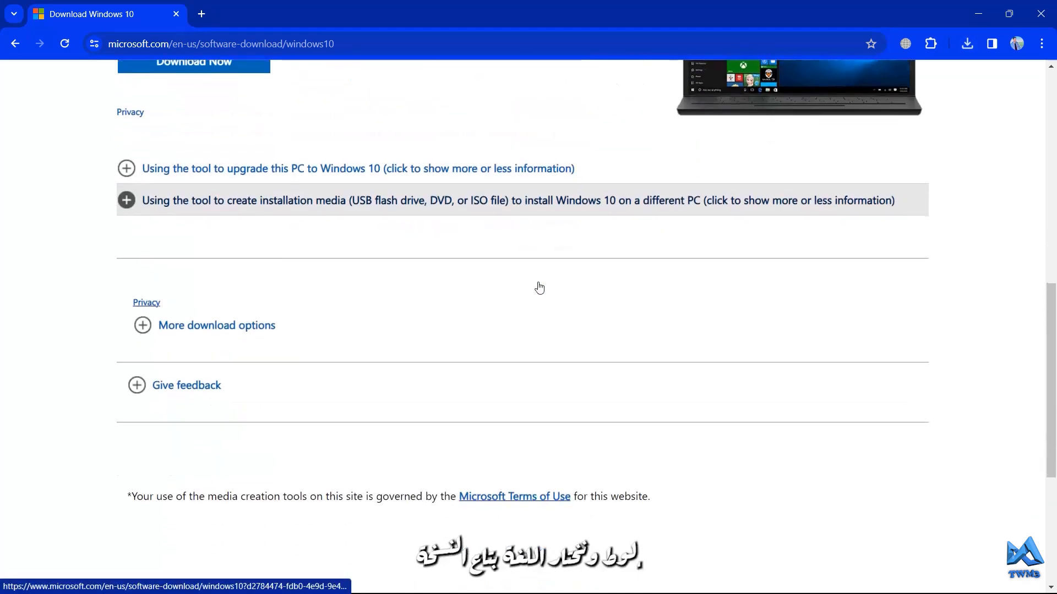
scroll(538, 287, "down", 5)
scroll(538, 287, "up", 8)
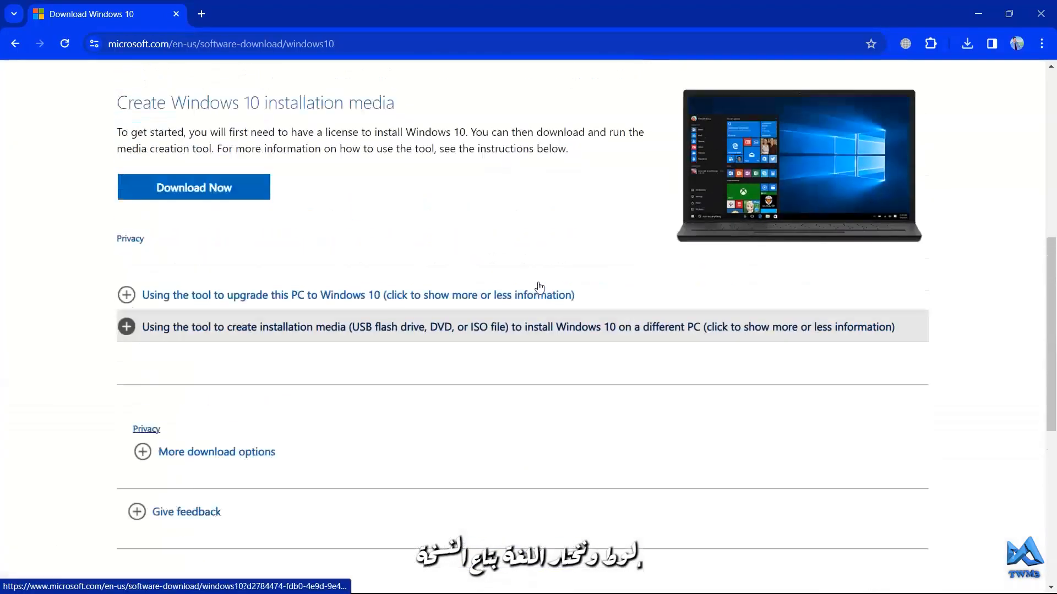
scroll(539, 286, "up", 6)
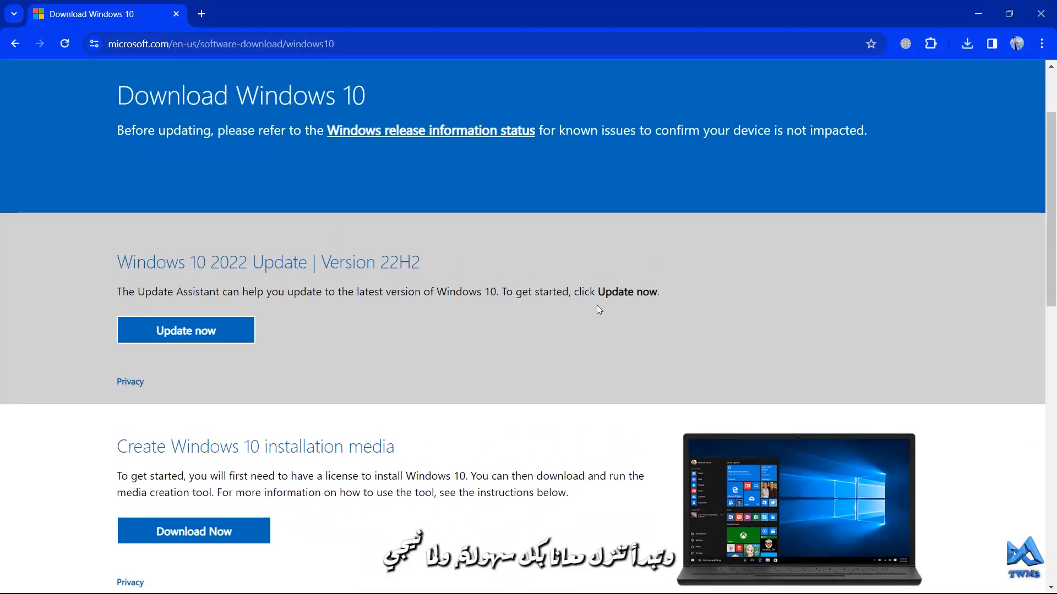
scroll(407, 240, "up", 2)
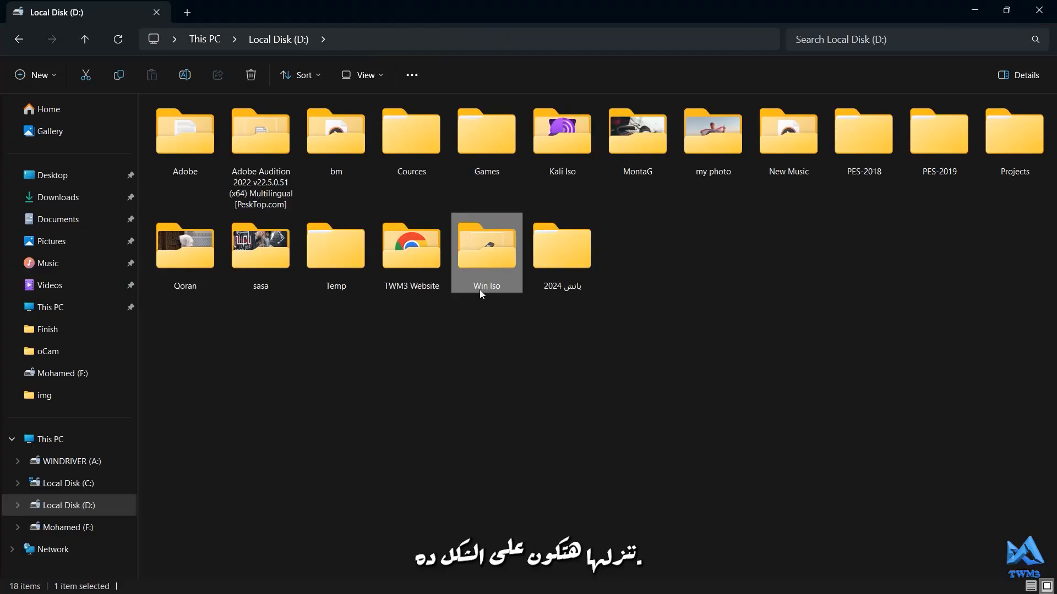
Switch to File Explorer and browse to the Windows 10 ISO in D:\Win Iso\win 10
left_click(481, 333)
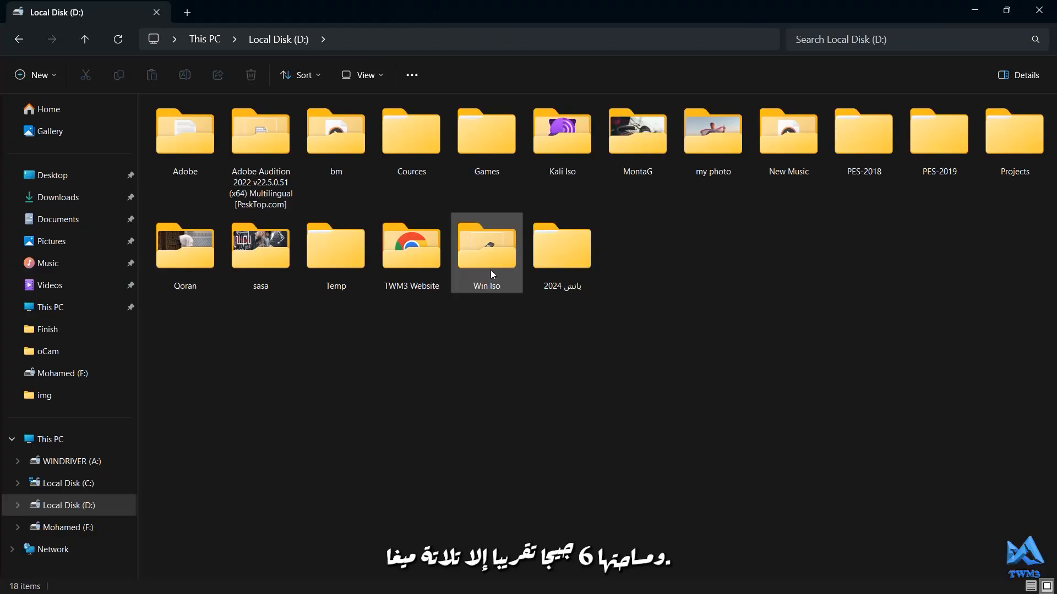
double_click(490, 270)
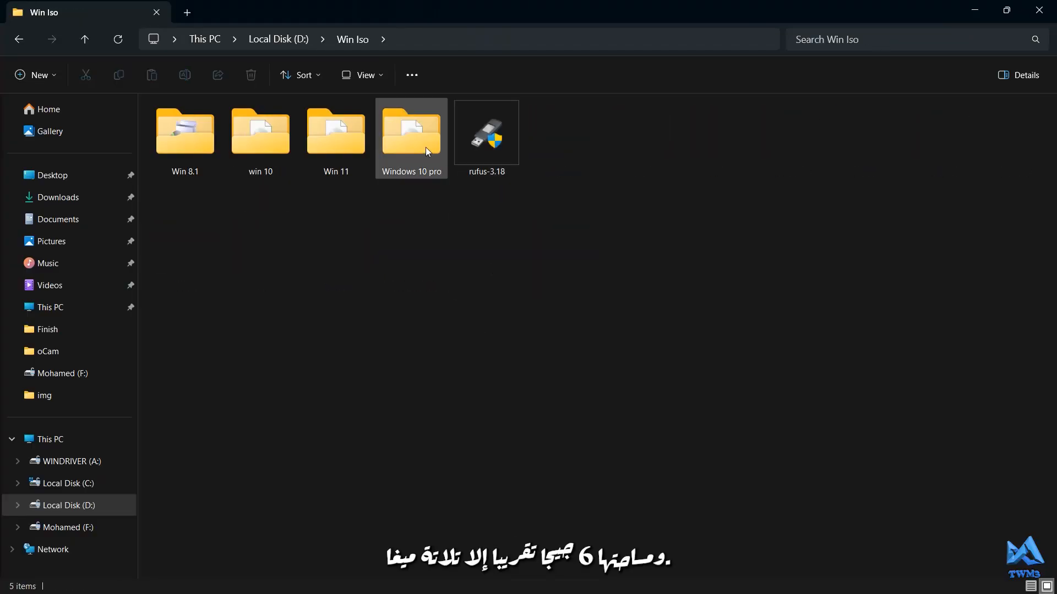
left_click(277, 149)
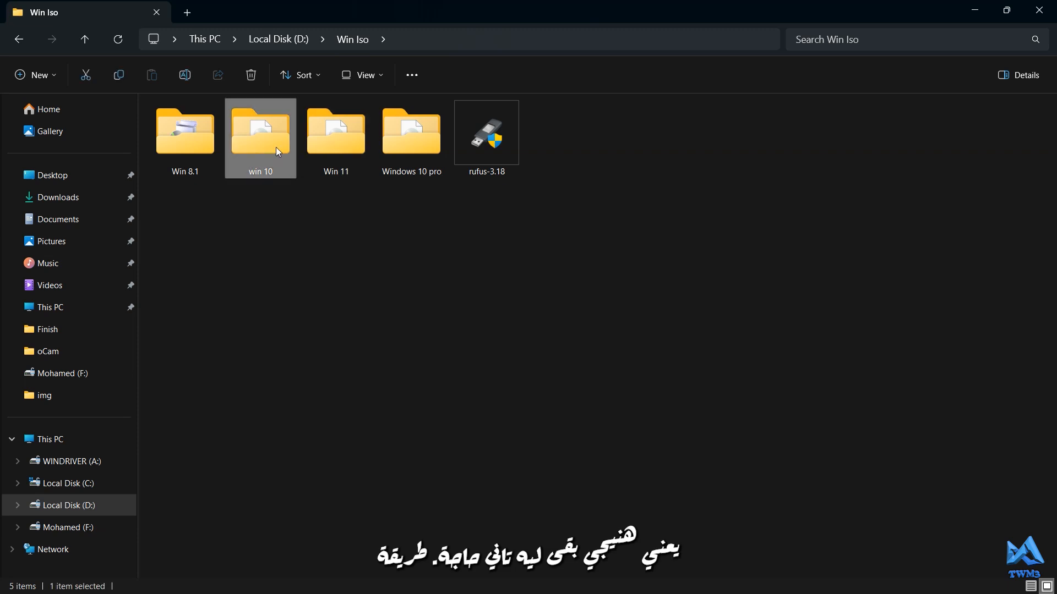
double_click(275, 147)
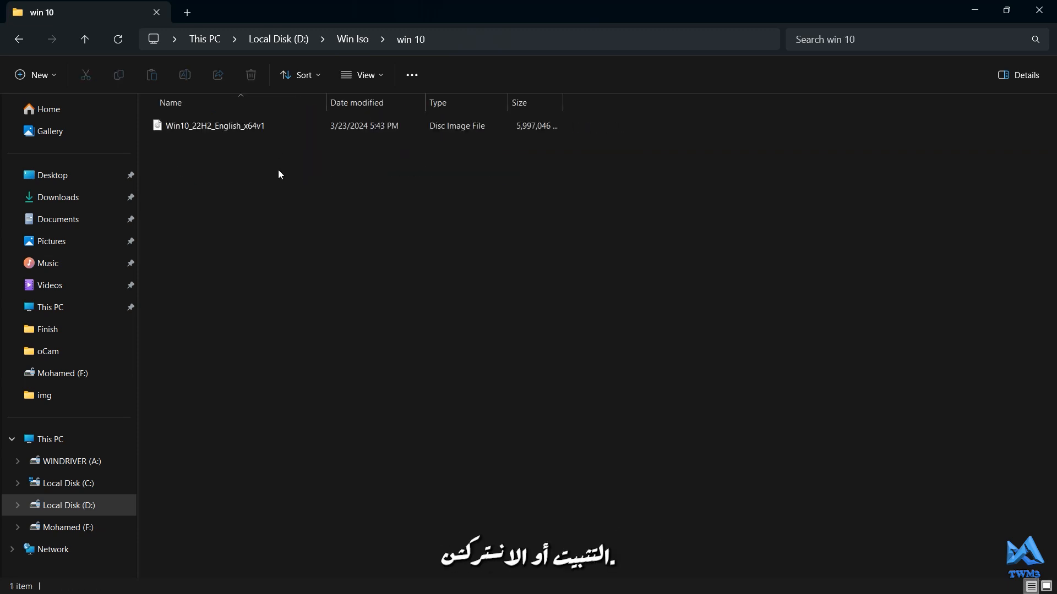
left_click_drag(250, 140, 247, 134)
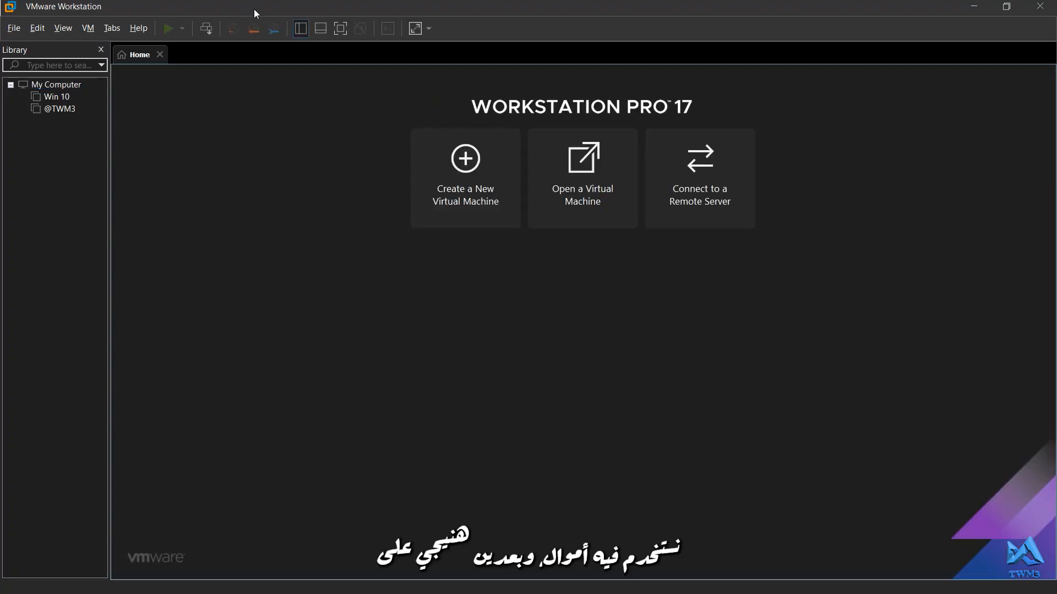
Start the New Virtual Machine Wizard in VMware Workstation with the Typical configuration
left_click(469, 208)
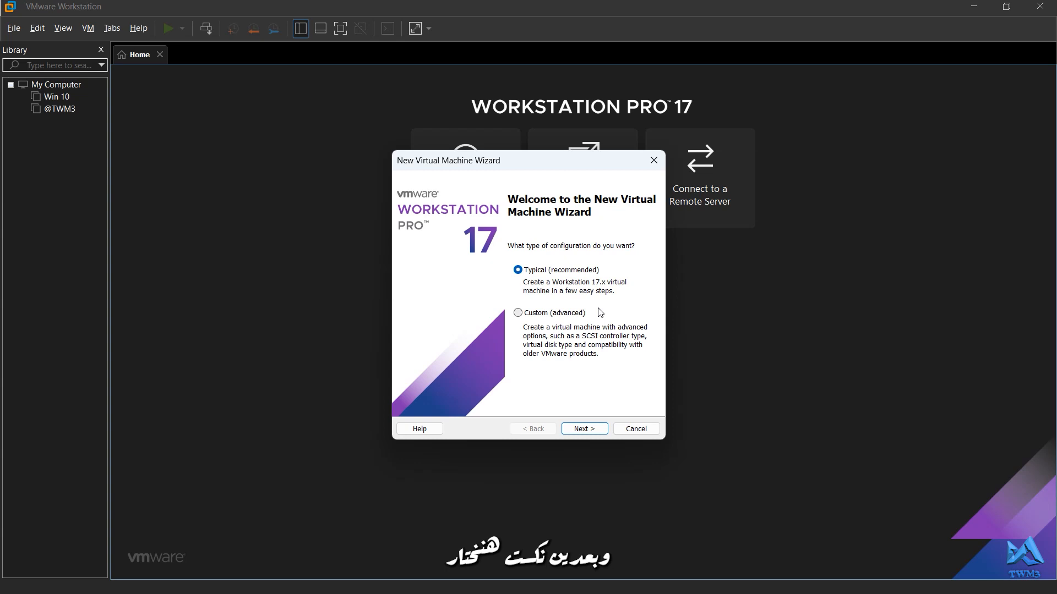
left_click(574, 430)
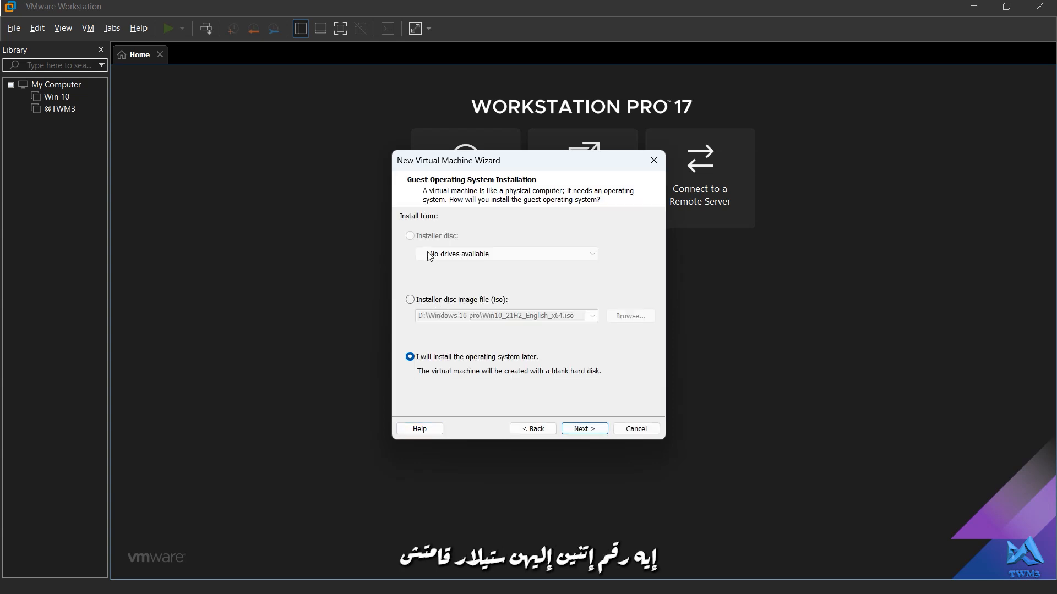
Use the Win10_22H2_English_x64v1 ISO from D:\Win Iso\win 10 as the installer disc image and continue
left_click(410, 300)
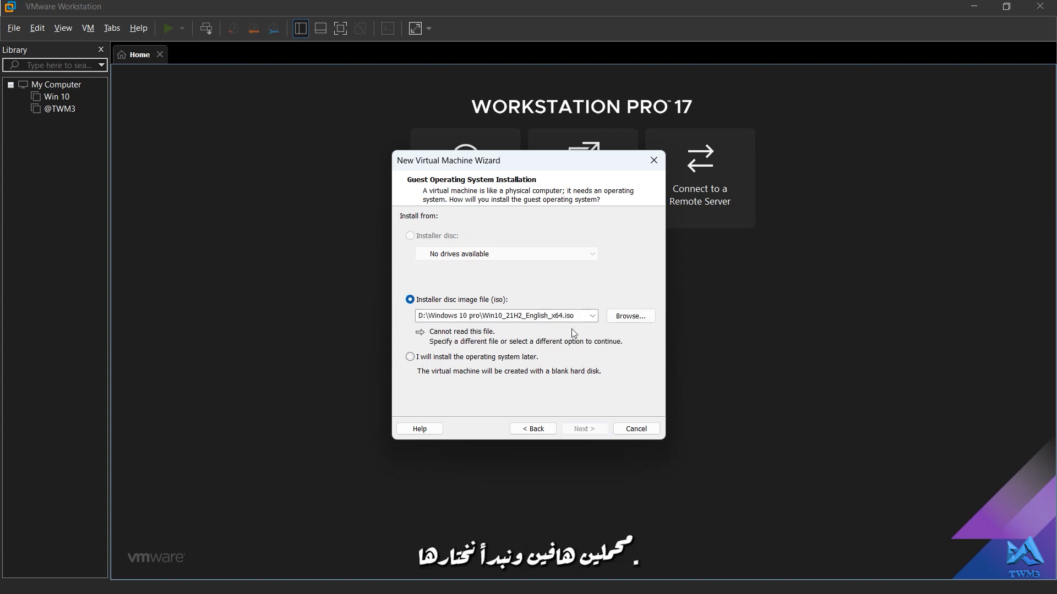
left_click(626, 317)
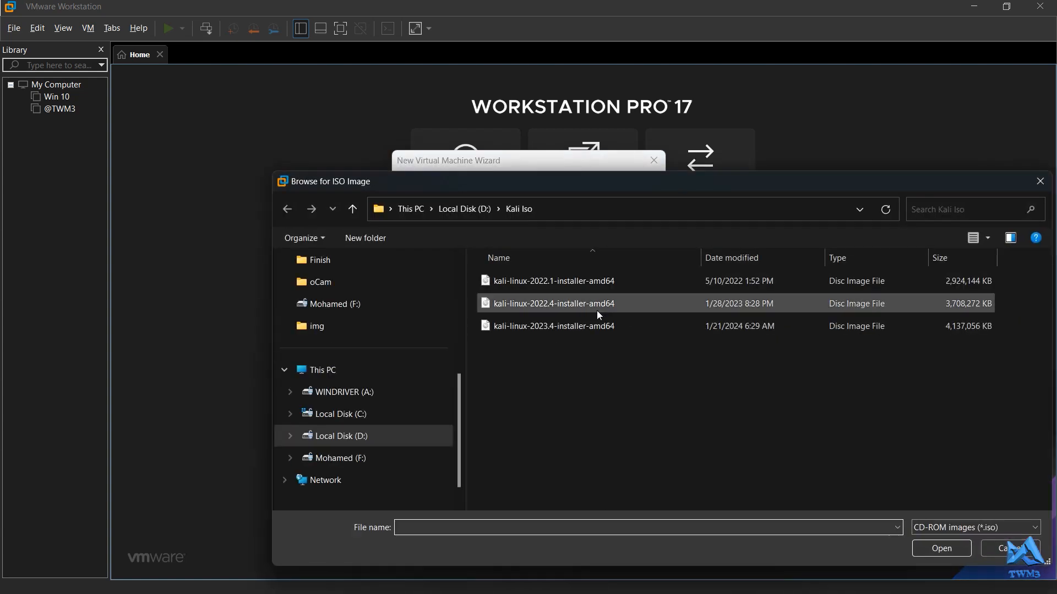
left_click(356, 209)
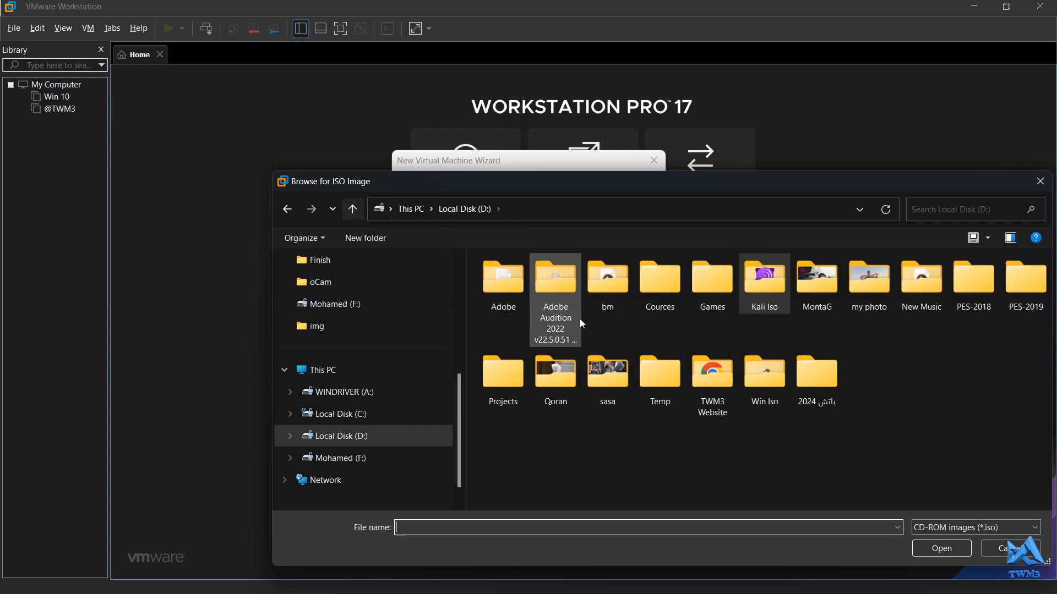
double_click(759, 405)
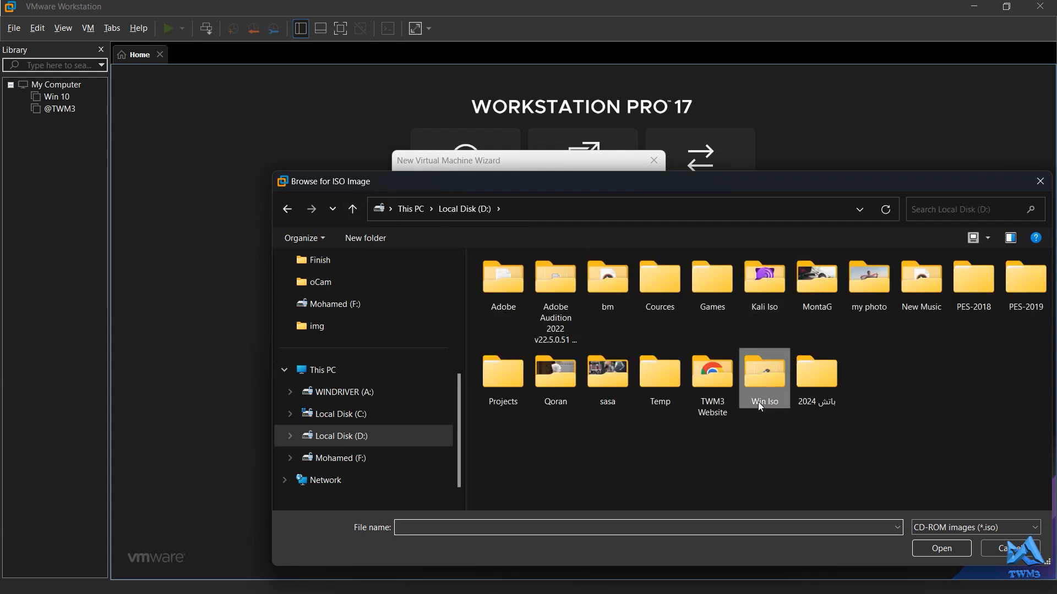
double_click(520, 305)
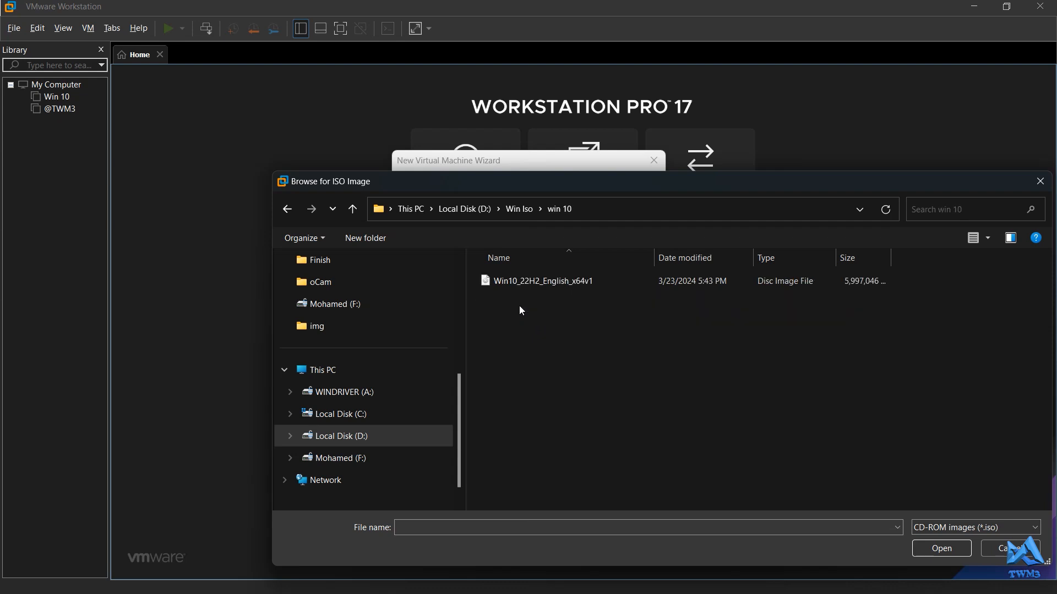
left_click(558, 281)
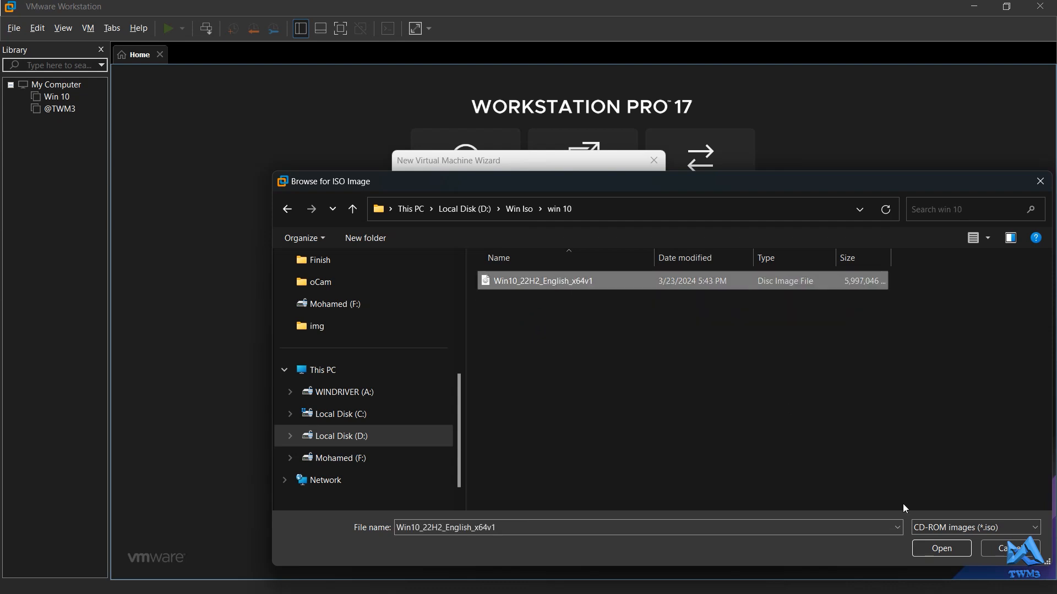
left_click(940, 549)
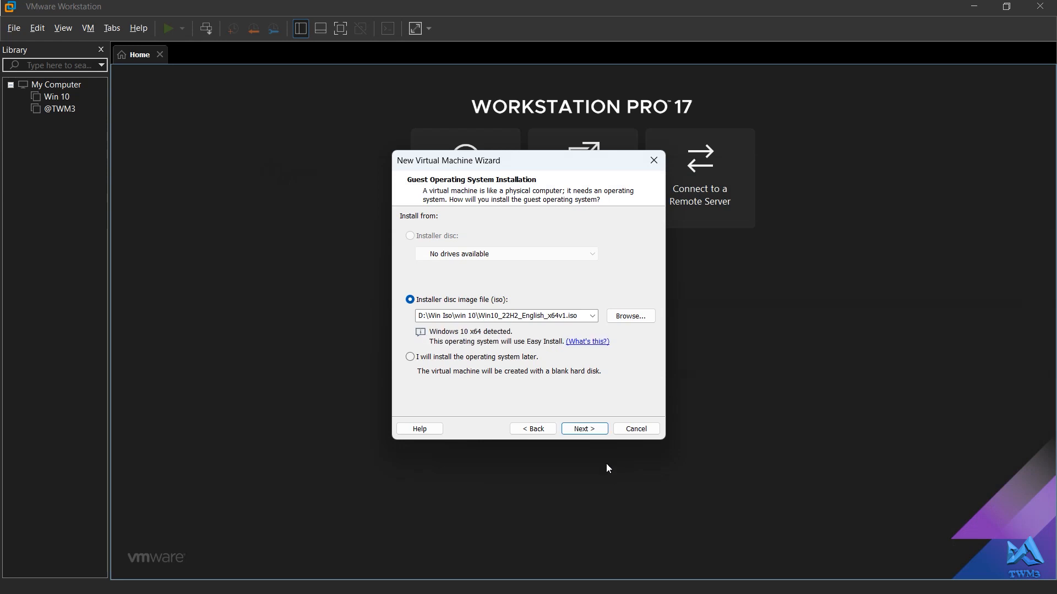
left_click(592, 432)
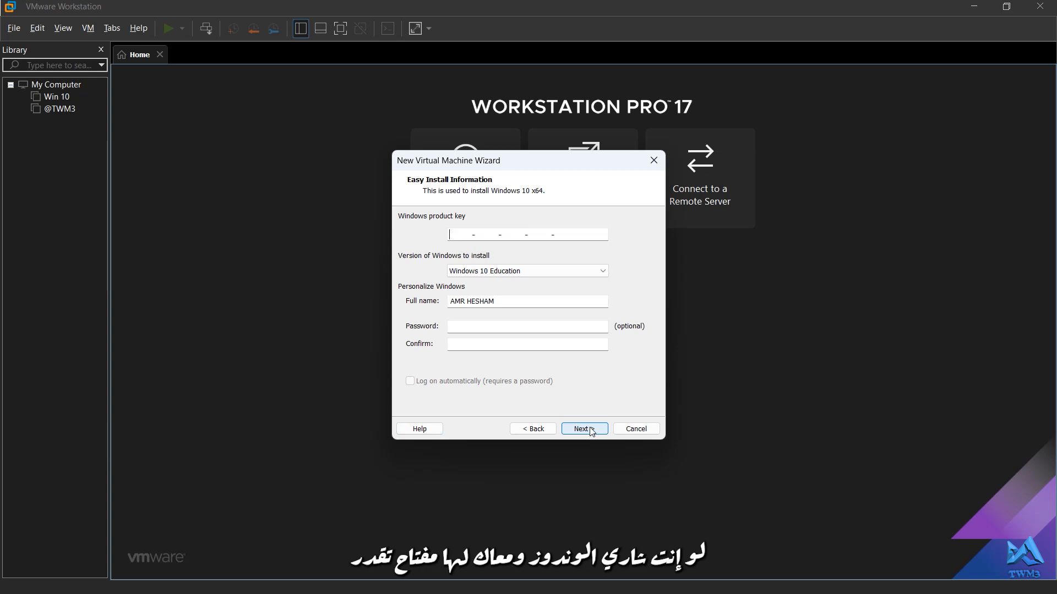
Replace the Easy Install full name with the user's own name
left_click(524, 304)
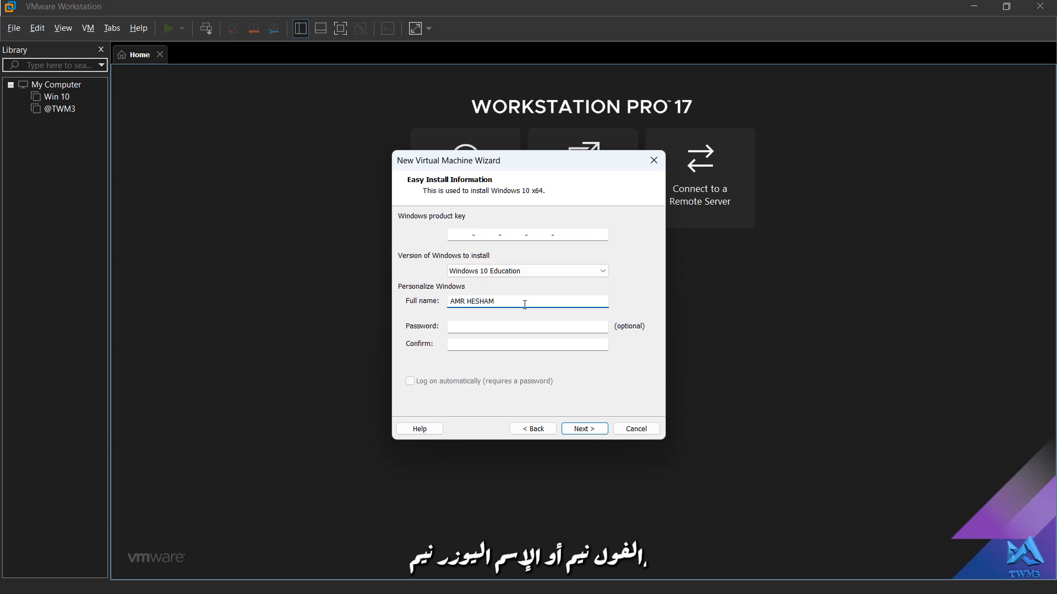
key("BackSpace")
key("BackSpace")
key("BackSpace")
key("BackSpace")
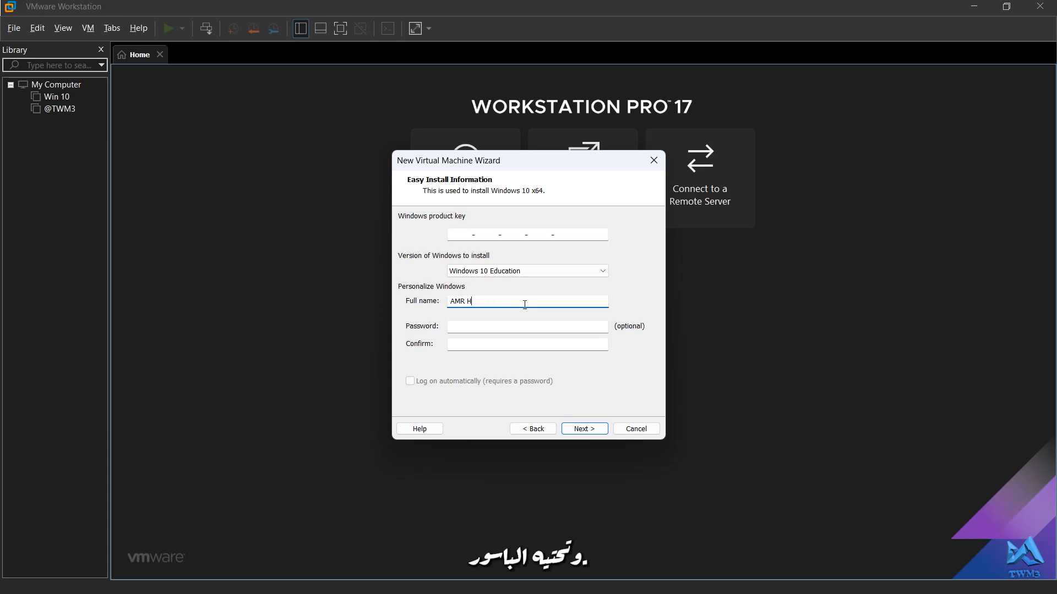
key("BackSpace")
key("BackSpace")
key("BackSpace")
key("BackSpace")
type("A")
key("BackSpace")
type("Bn Hussien")
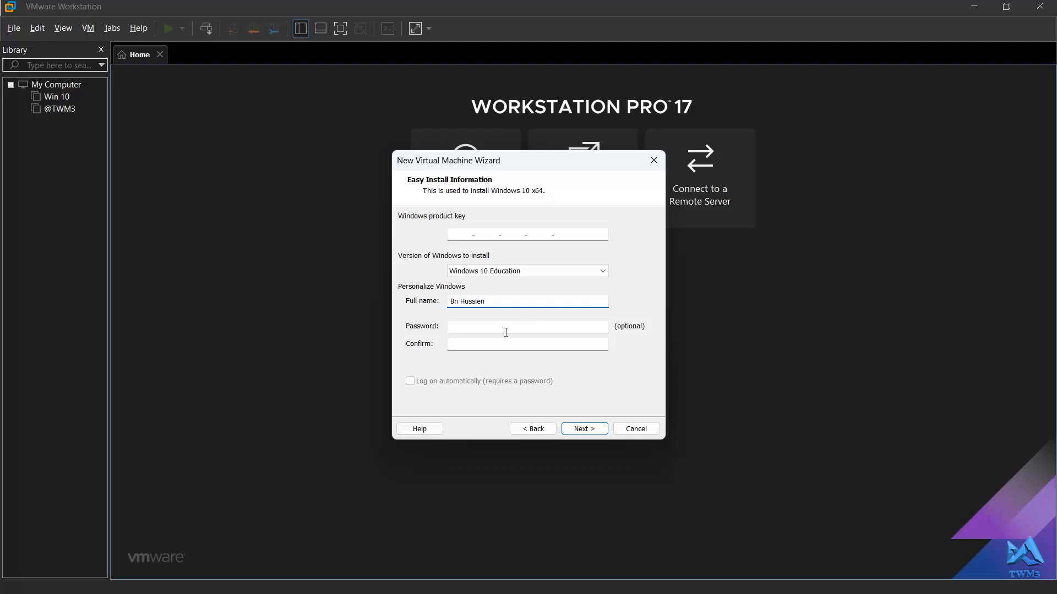
Enter and confirm the account password, and proceed without a Windows product key
left_click(506, 332)
type("••")
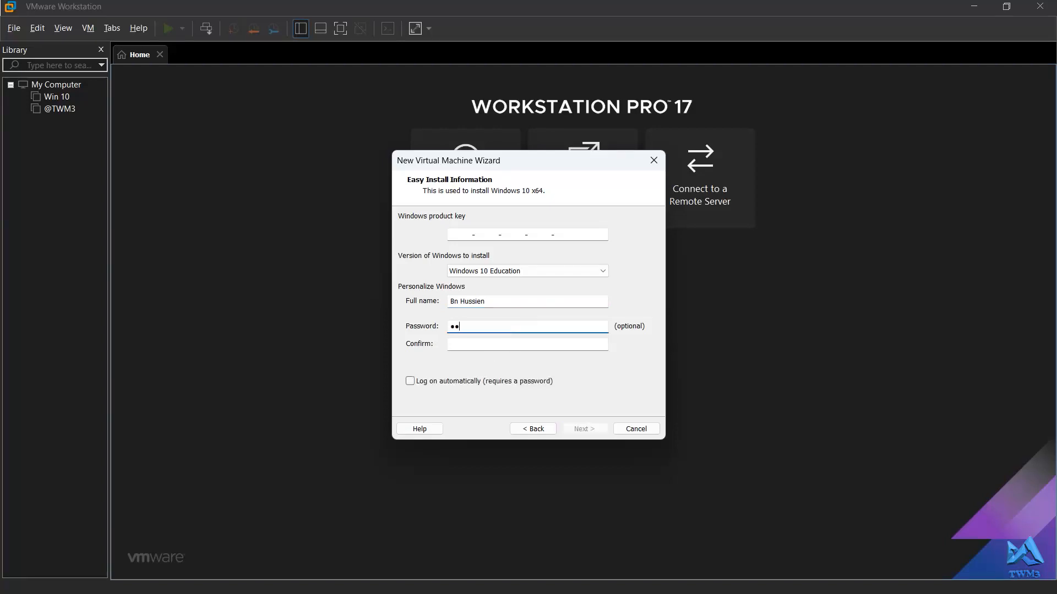
left_click(490, 345)
type("••••")
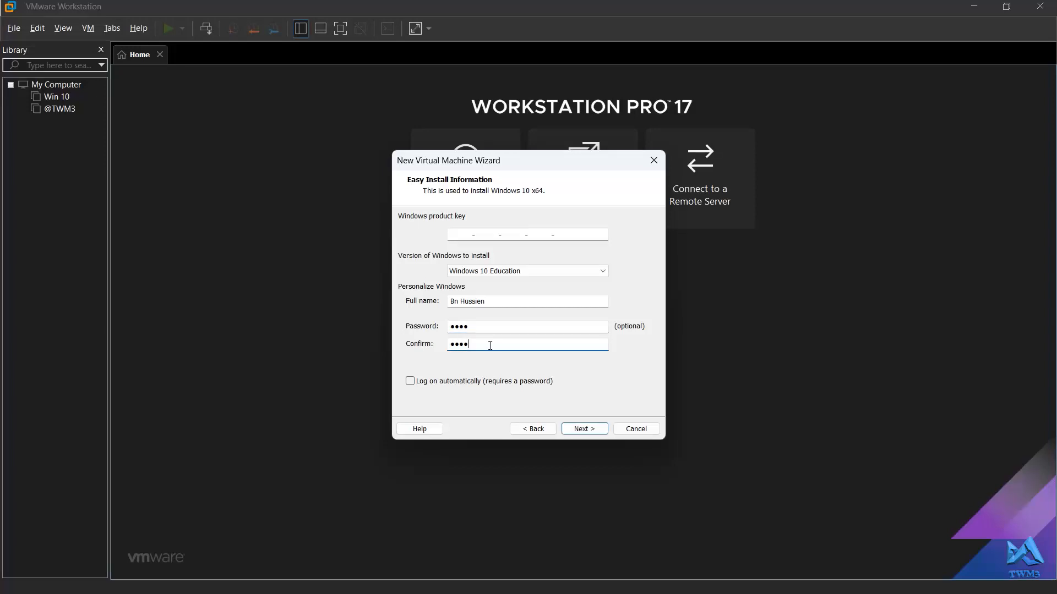
left_click(586, 431)
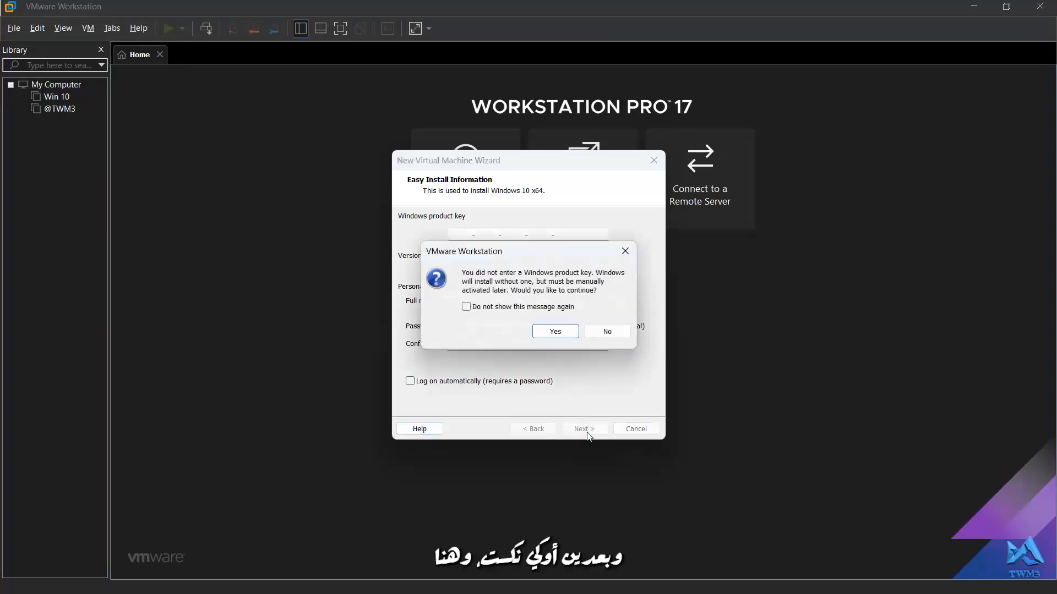
left_click(556, 331)
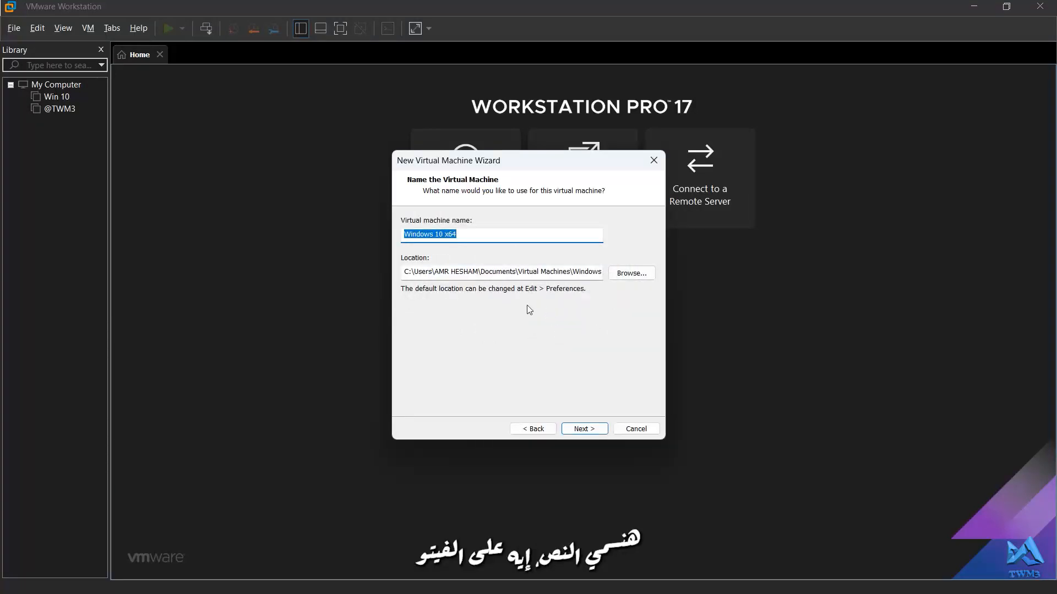
Name the virtual machine Win 10 pro and keep the default 60 GB disk split into multiple files
type("Win")
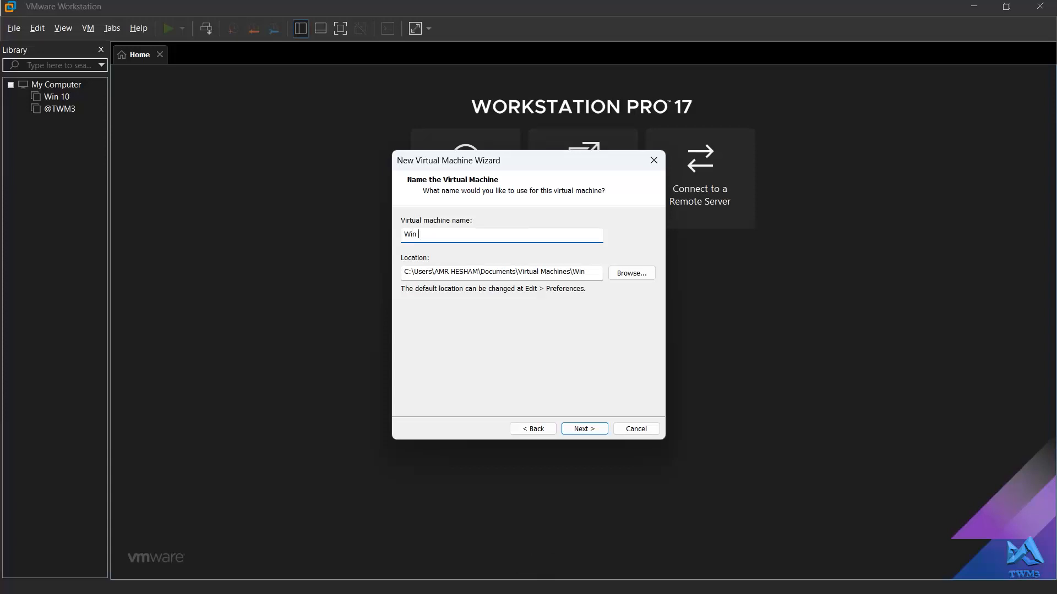
type(" !)")
type(" 10")
type(" pro")
left_click(586, 429)
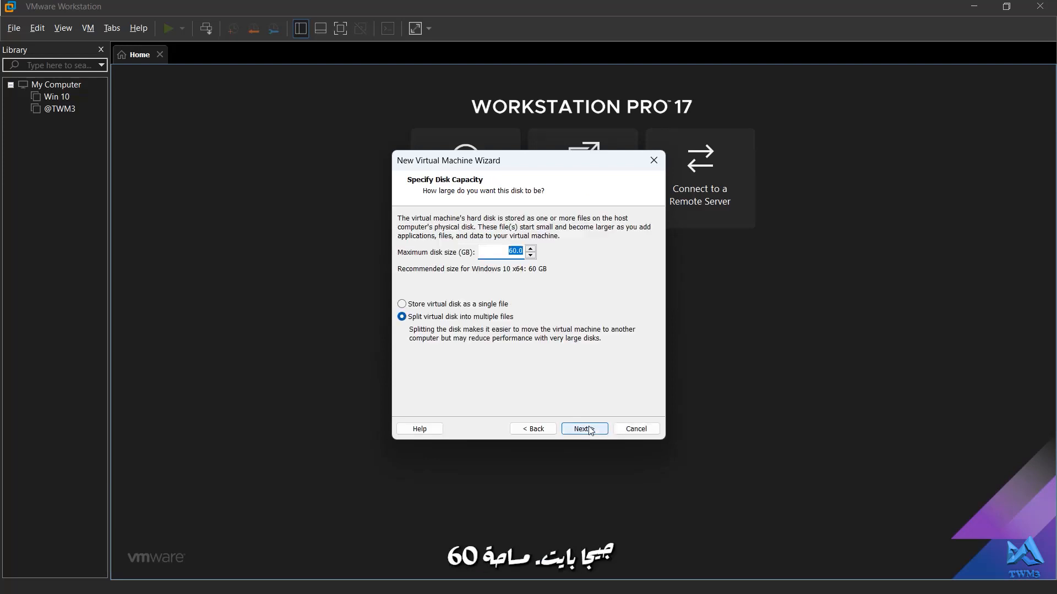
left_click(590, 430)
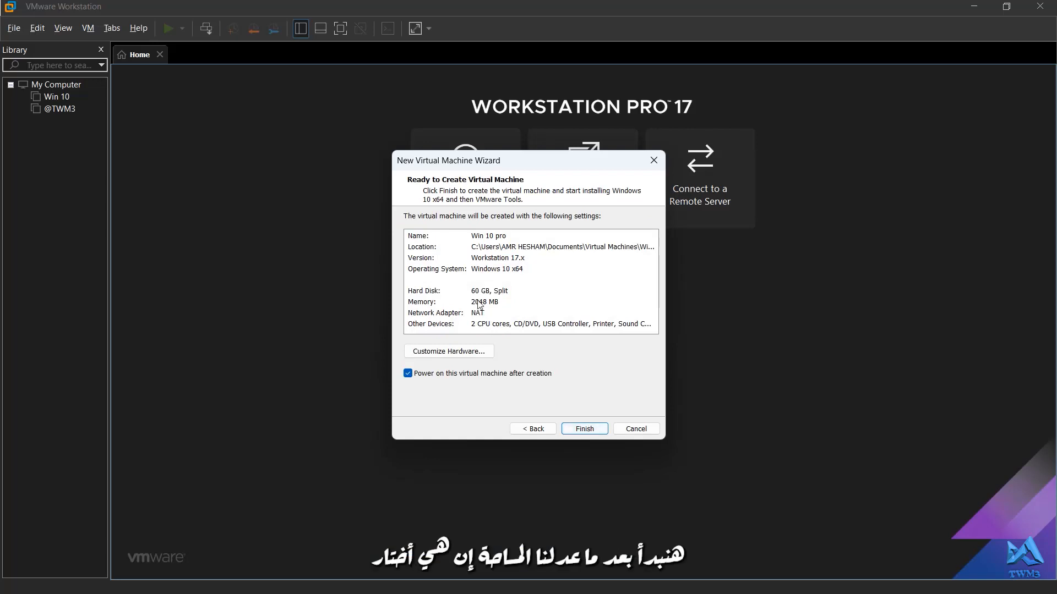
Customize the hardware, setting the virtual machine's memory to 6000 MB
left_click(442, 352)
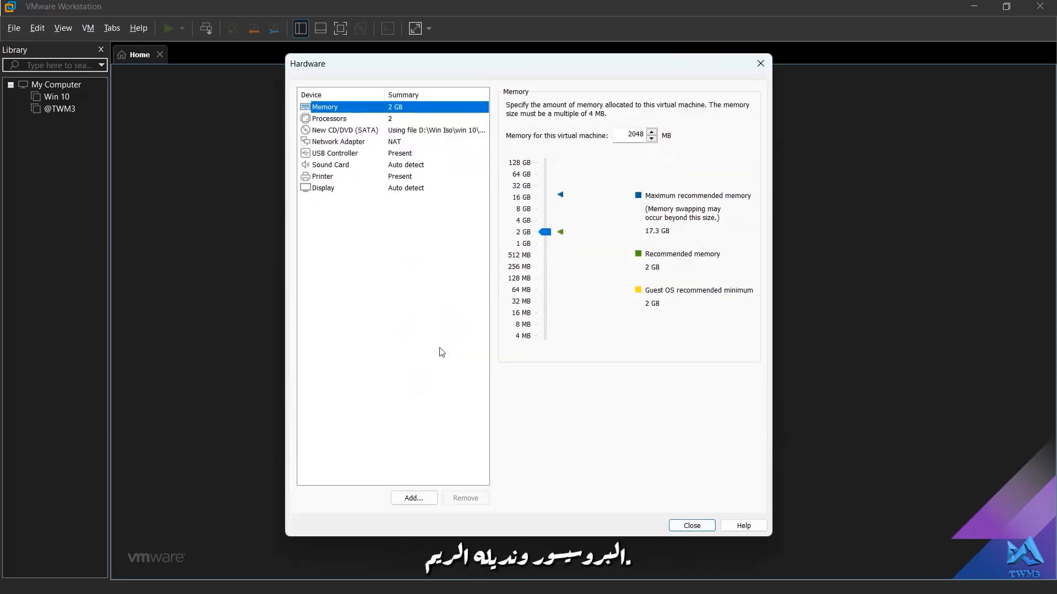
left_click(543, 220)
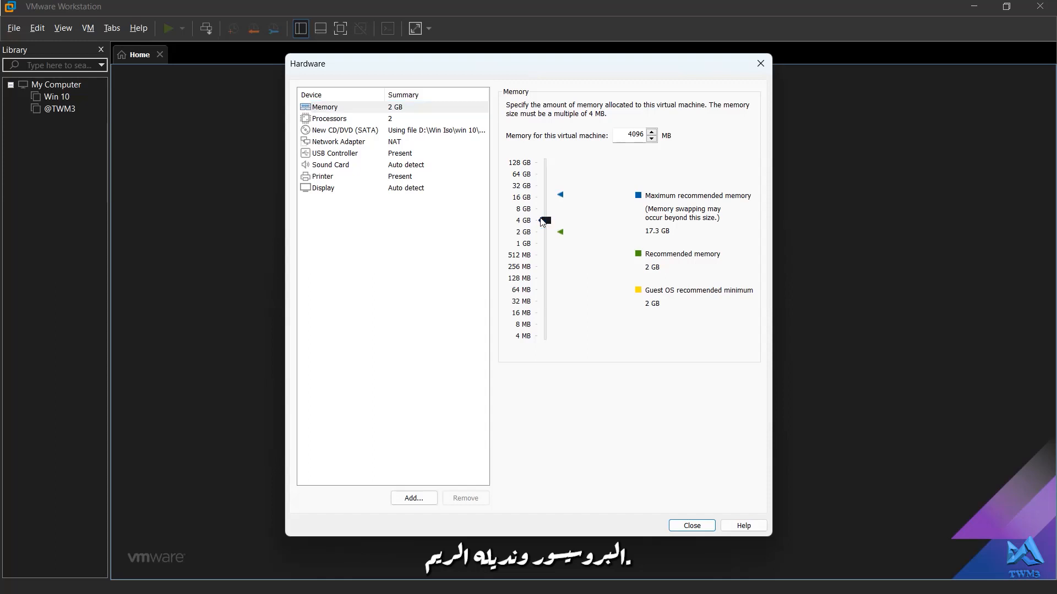
left_click(540, 212)
left_click(646, 134)
double_click(646, 134)
type("60")
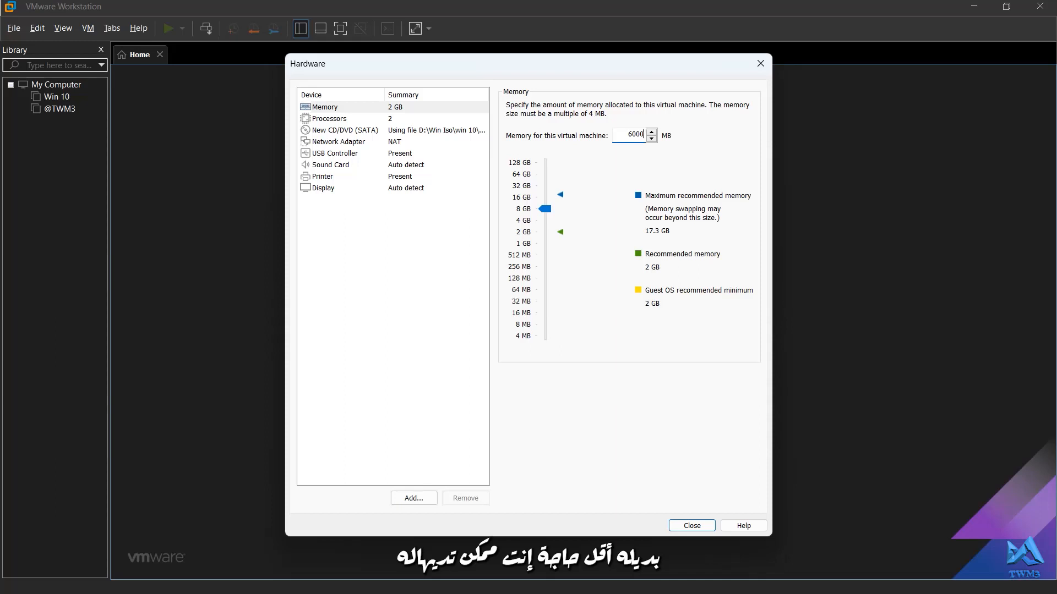
type("00")
Set the processors to 3 cores per processor and close the hardware settings
left_click(389, 120)
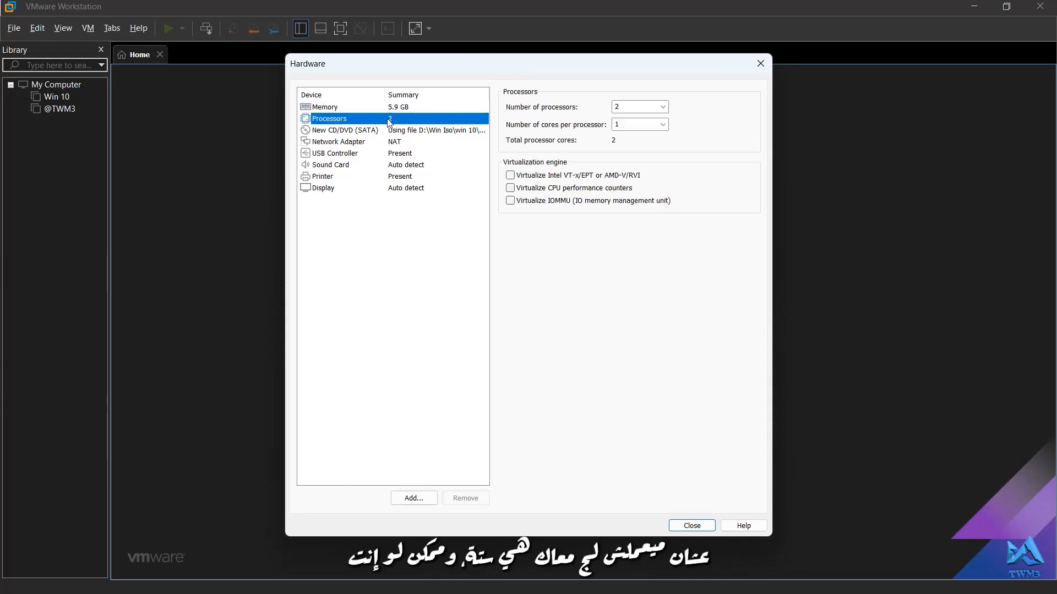
left_click(636, 126)
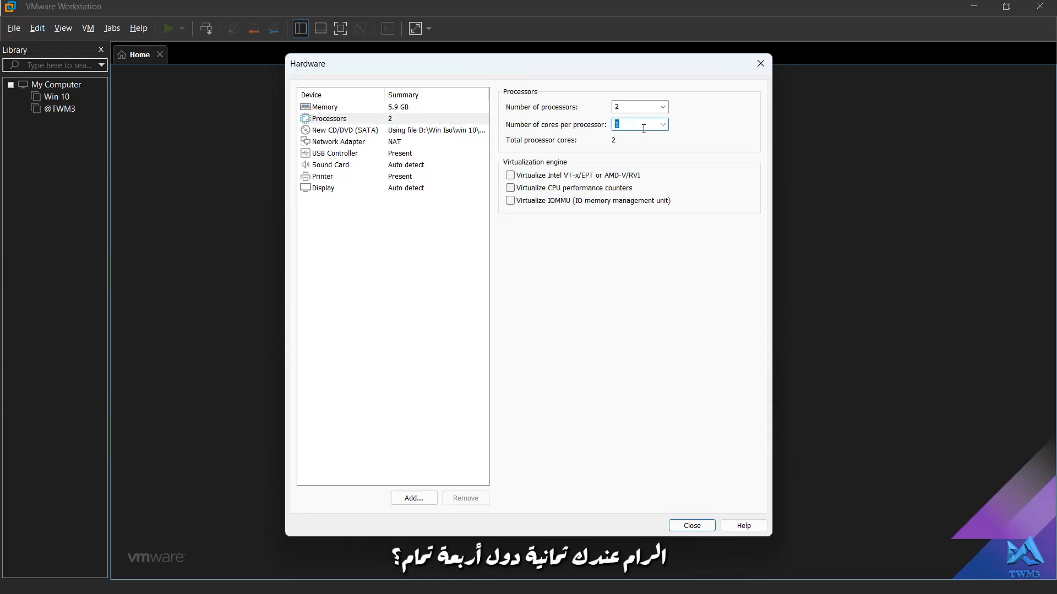
left_click(664, 126)
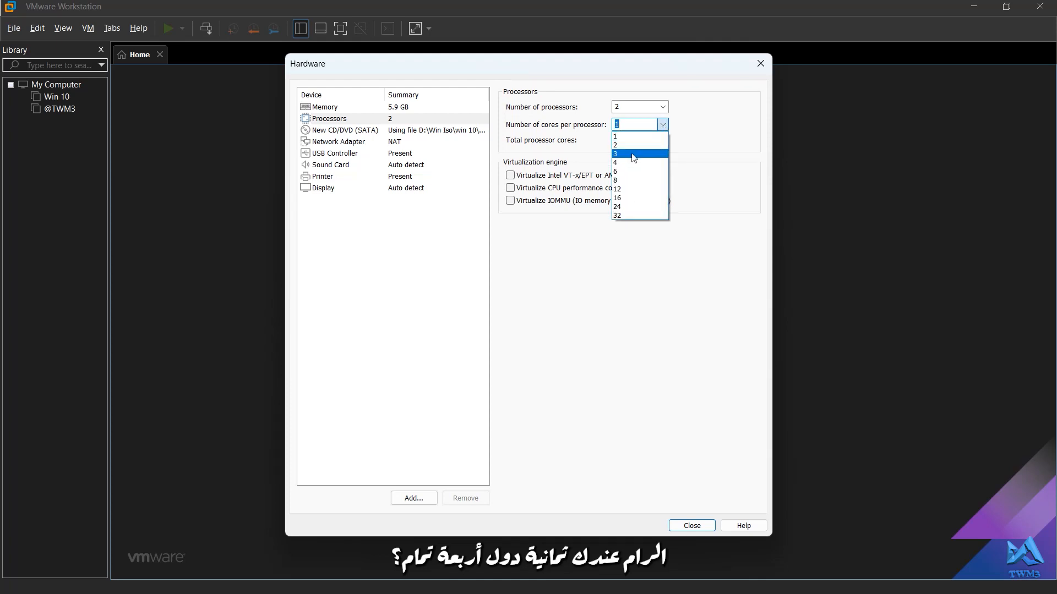
left_click(634, 157)
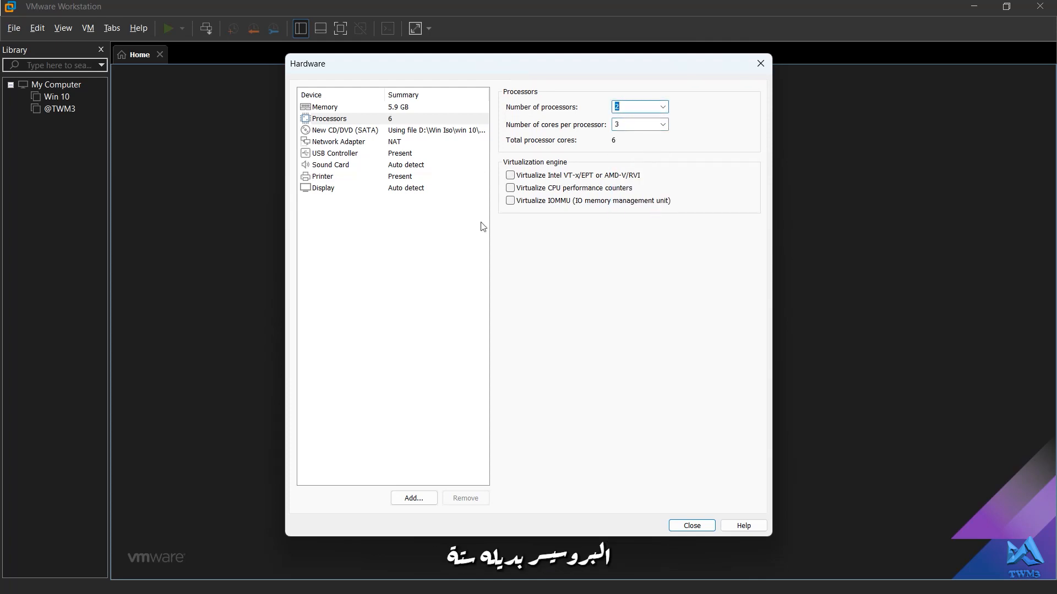
left_click(692, 525)
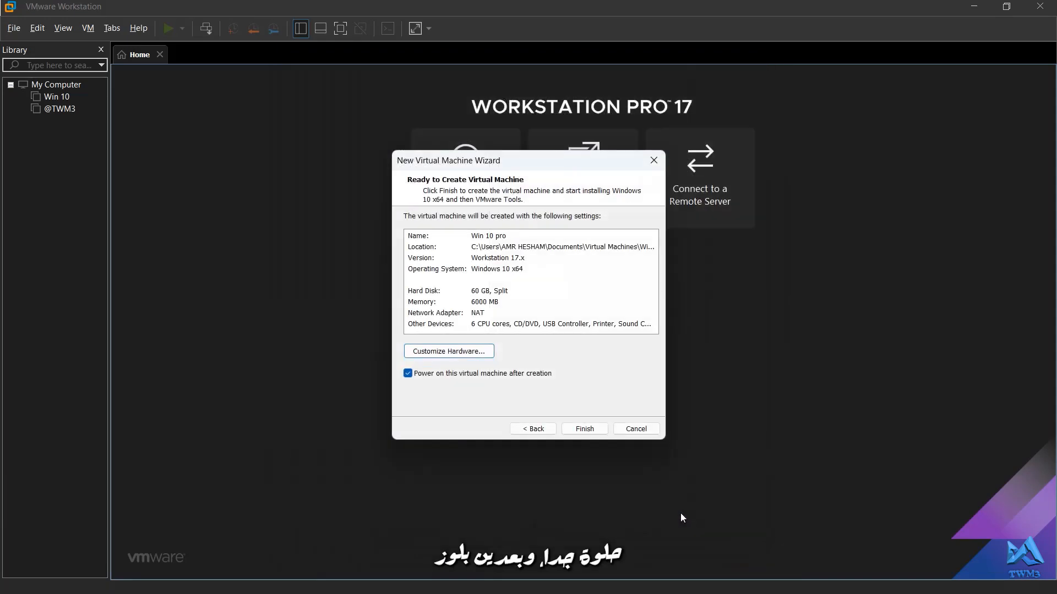
Finish the wizard and power on the Win 10 pro virtual machine, allowing the SATA device reconnection
left_click(581, 433)
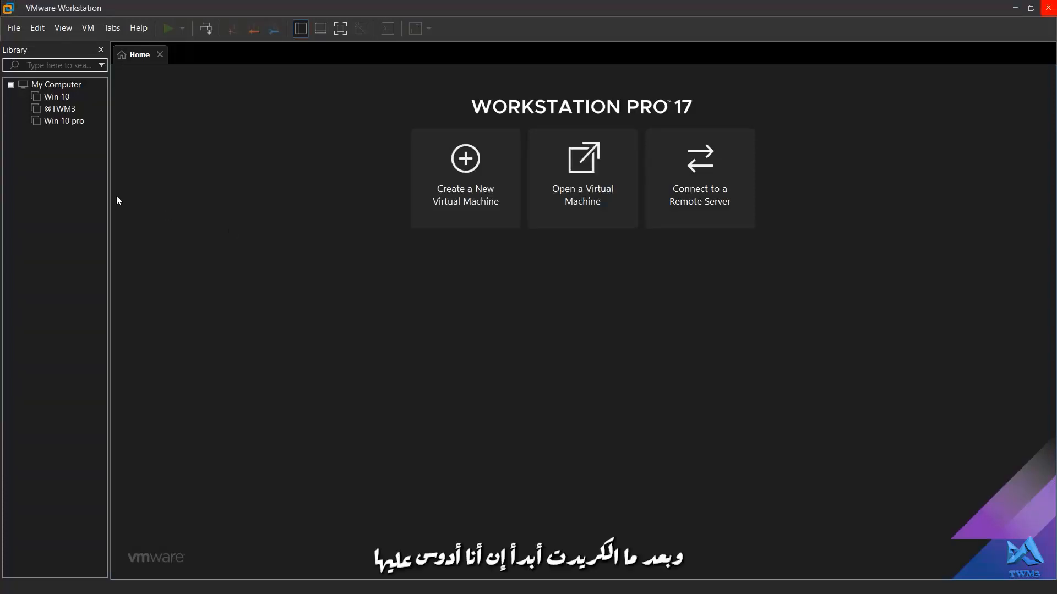
left_click(70, 123)
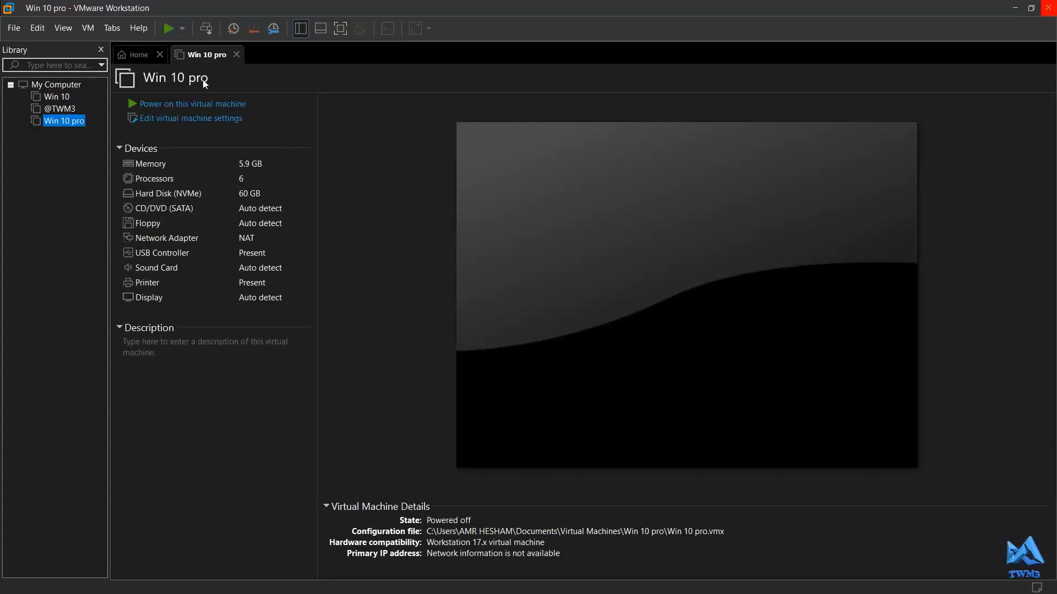
left_click(184, 104)
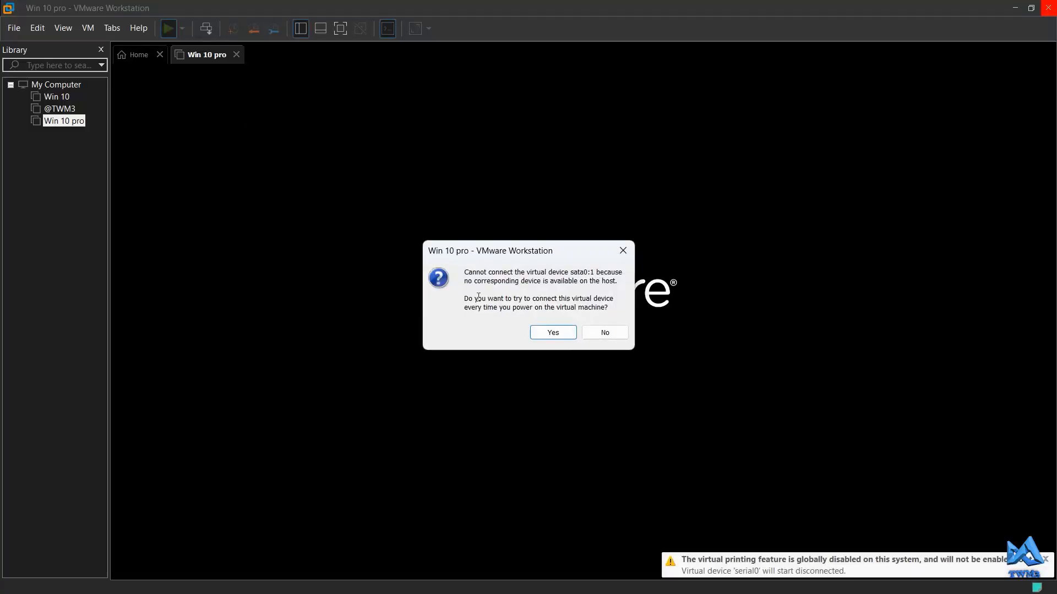
left_click(558, 336)
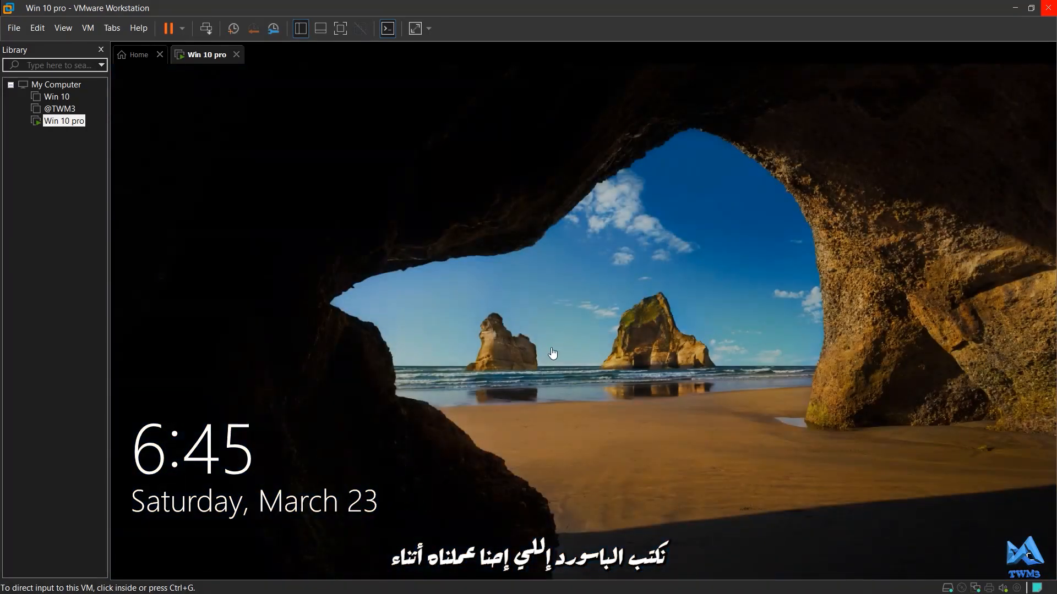
Sign in to the Windows guest with the account password and release input from the VM
left_click(553, 353)
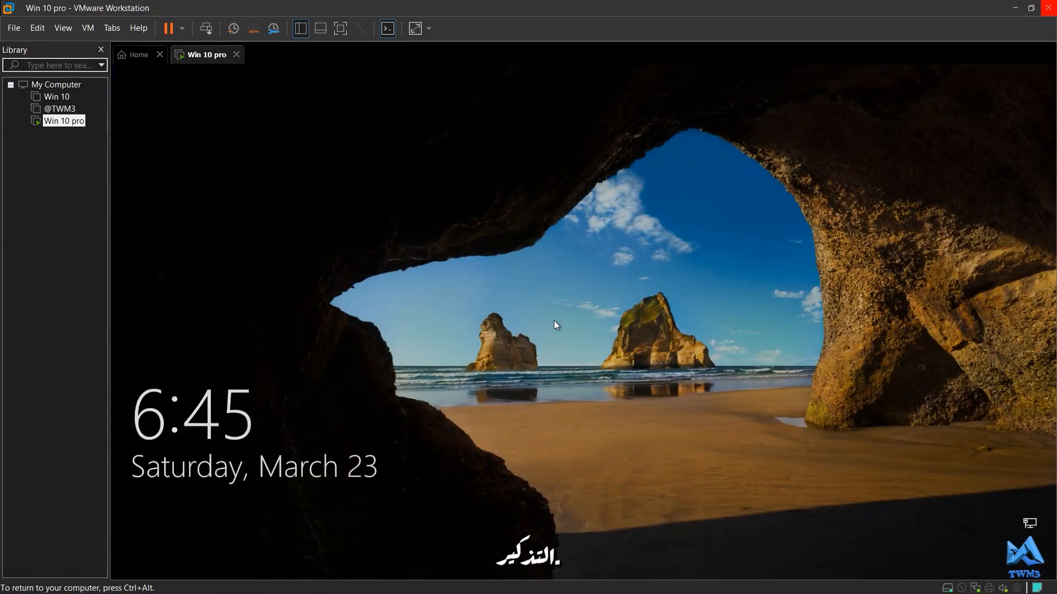
left_click(554, 320)
type("1234")
key("Return")
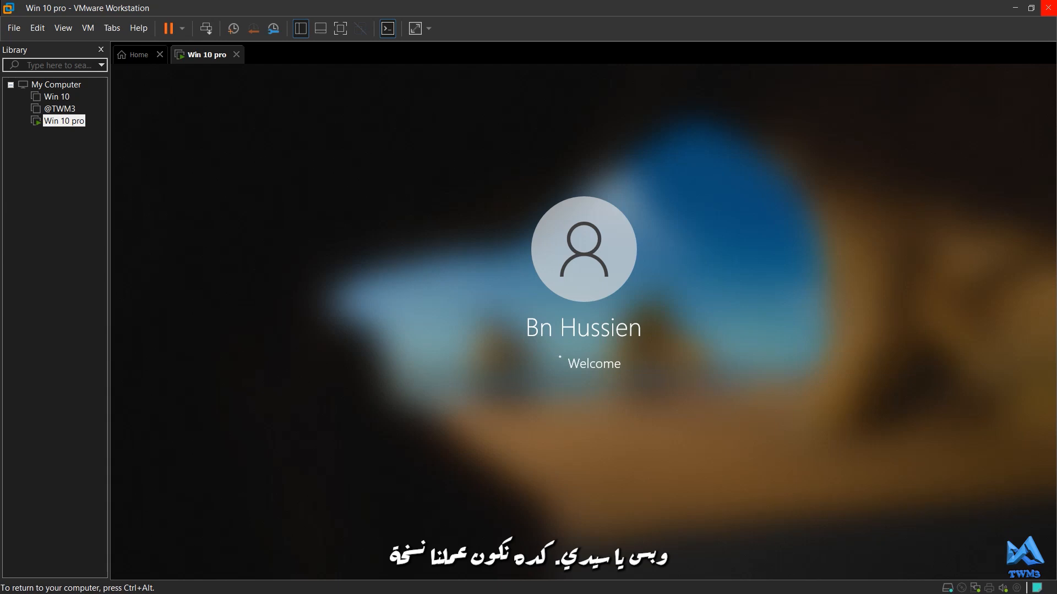
key("ctrl+alt")
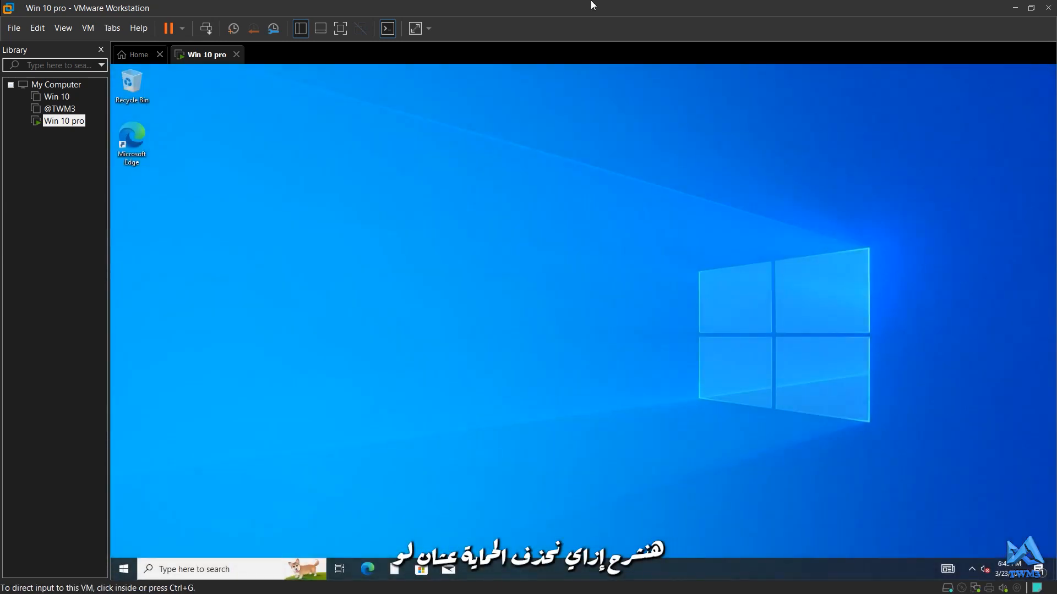
Hide the library sidebar and switch the virtual machine to full screen
left_click(303, 29)
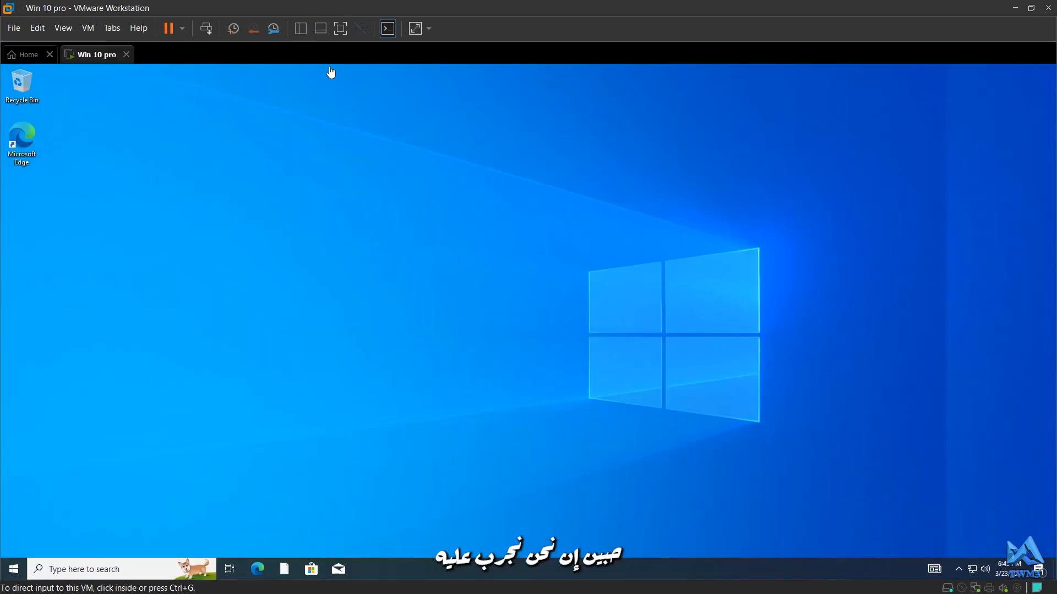
left_click(340, 28)
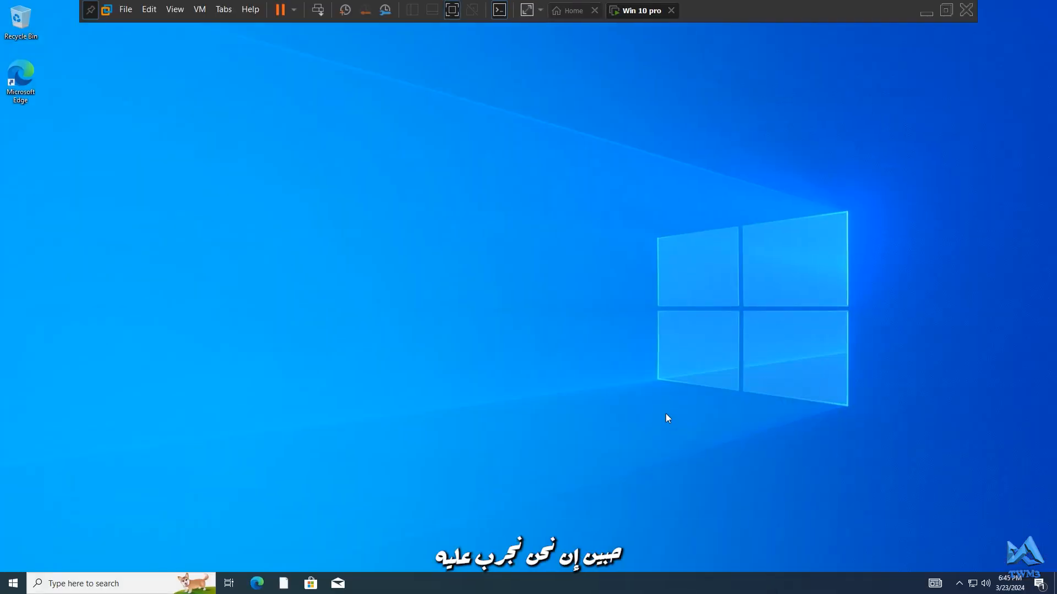
Refresh the guest Windows desktop twice
right_click(536, 226)
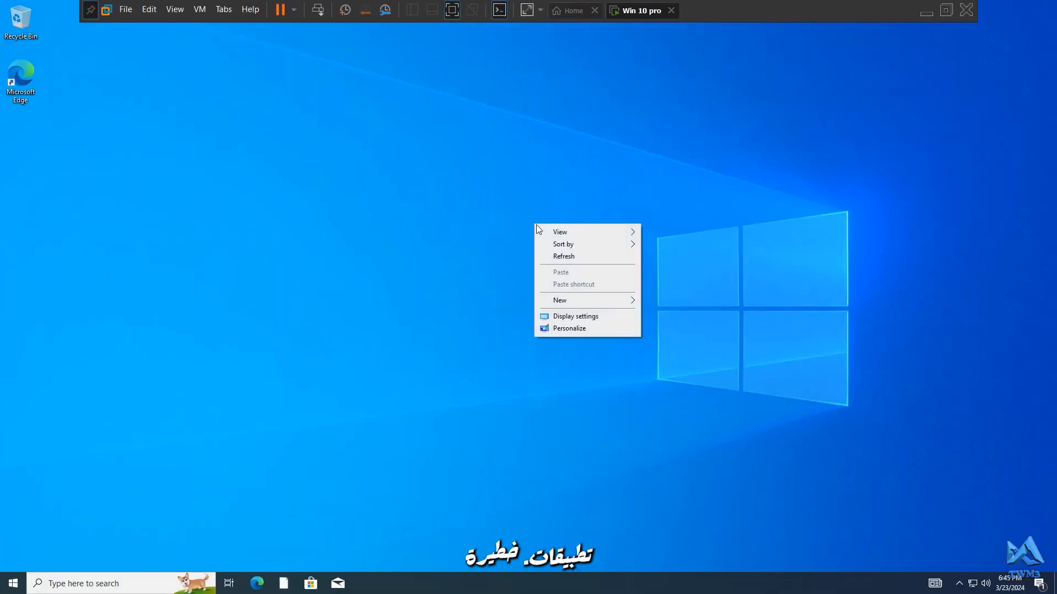
left_click(561, 256)
right_click(499, 220)
left_click(523, 252)
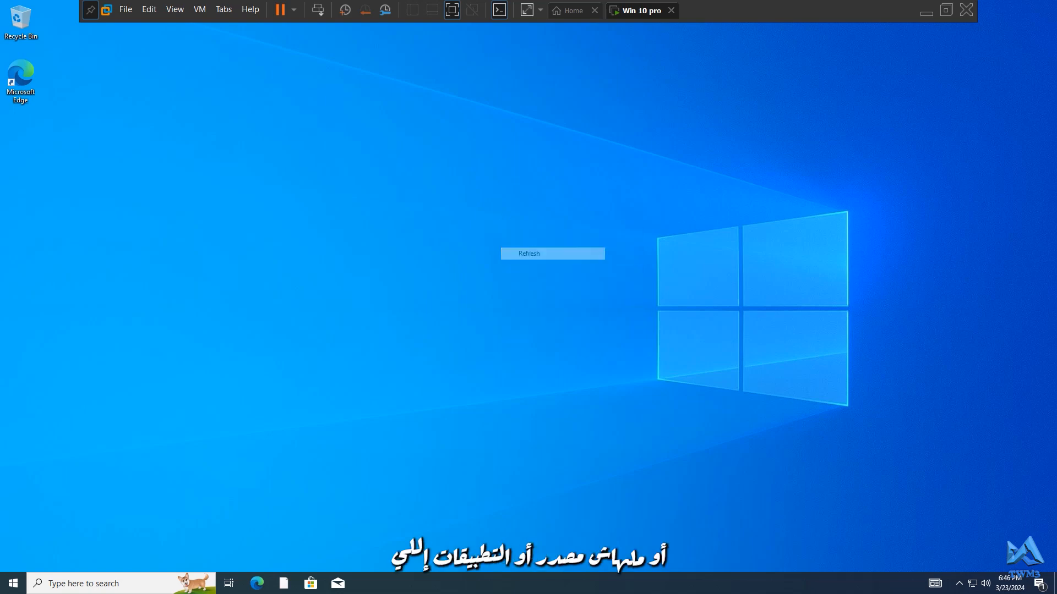